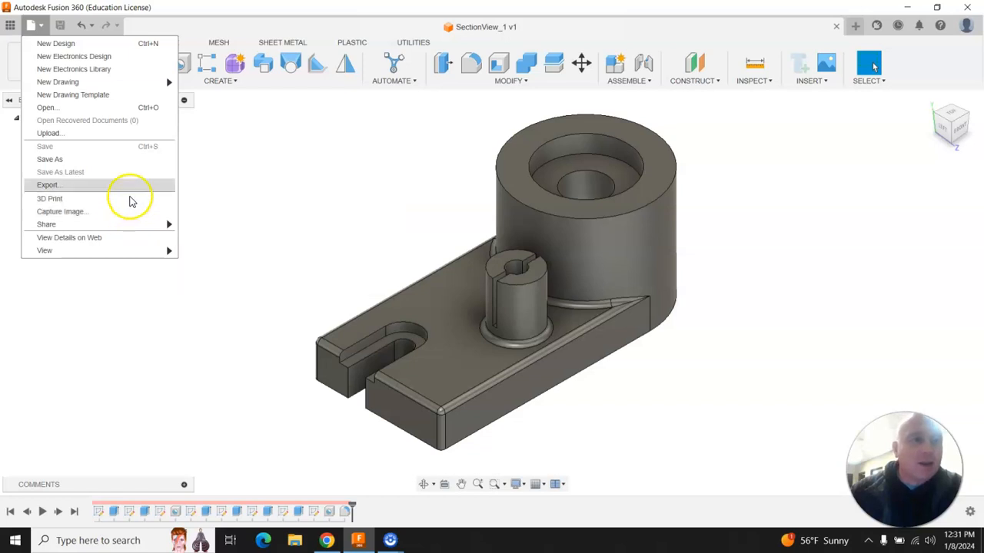
Create a new drawing of the full assembly from the design, using the TitleBlock_CTE_A template.
left_click(226, 146)
left_click(66, 70)
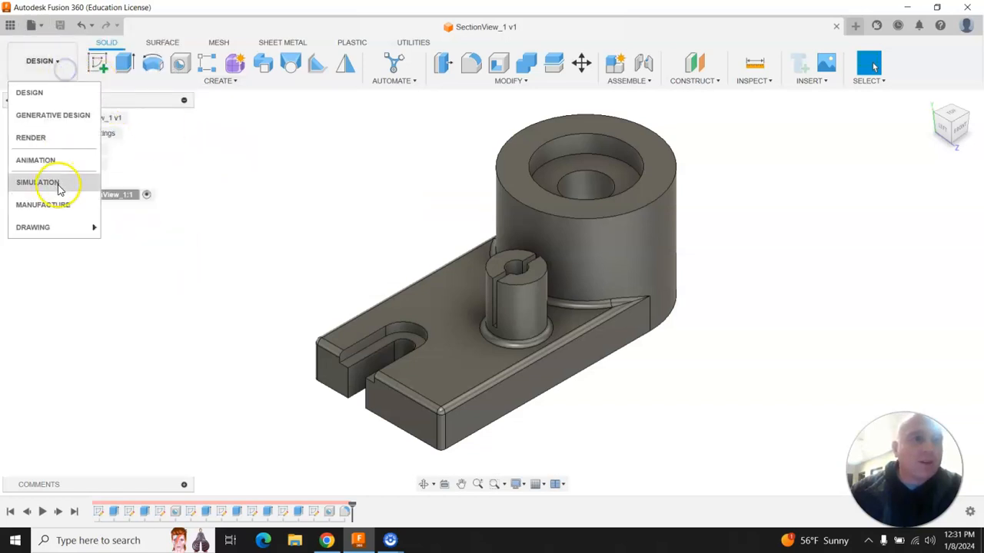
mouse_move(67, 225)
left_click(154, 231)
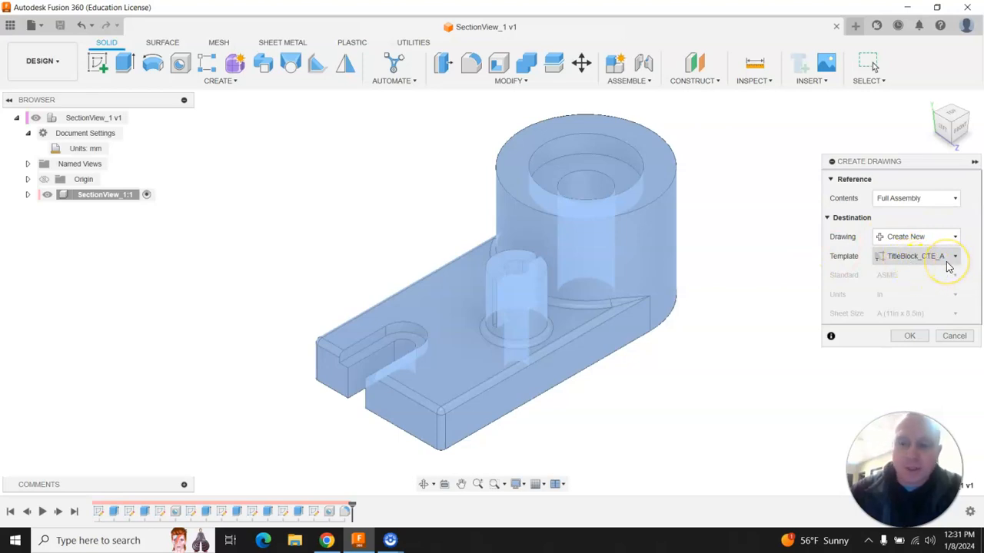
left_click(911, 260)
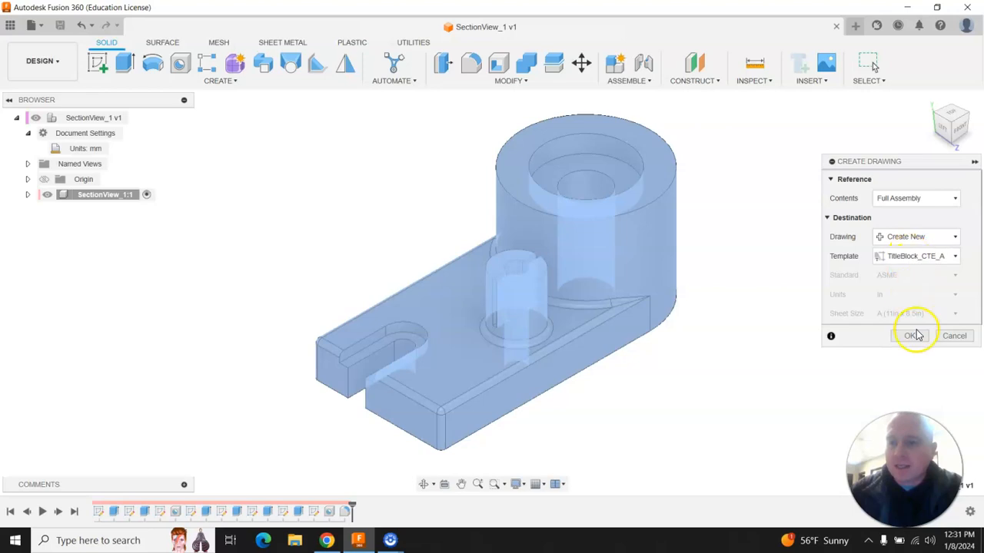
left_click(912, 257)
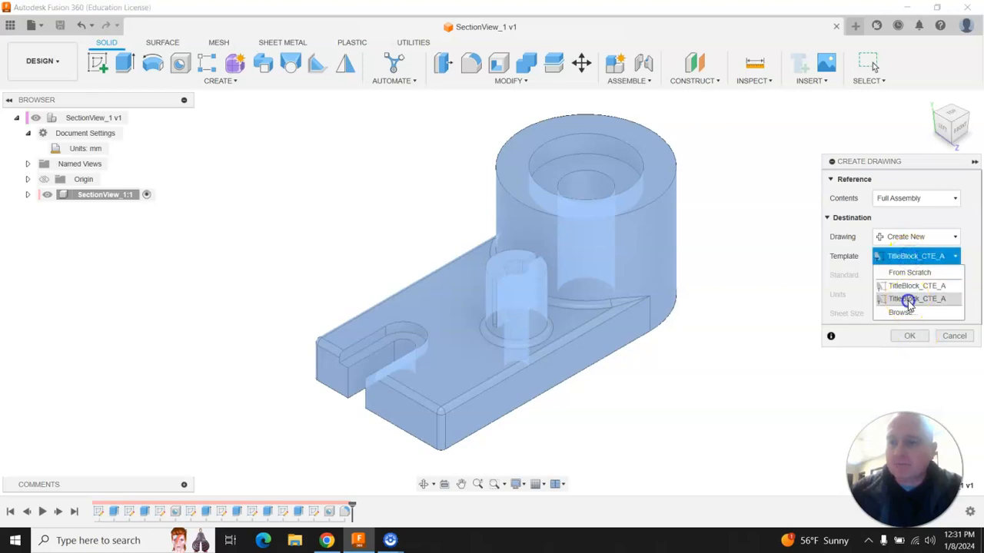
left_click(908, 287)
left_click(909, 338)
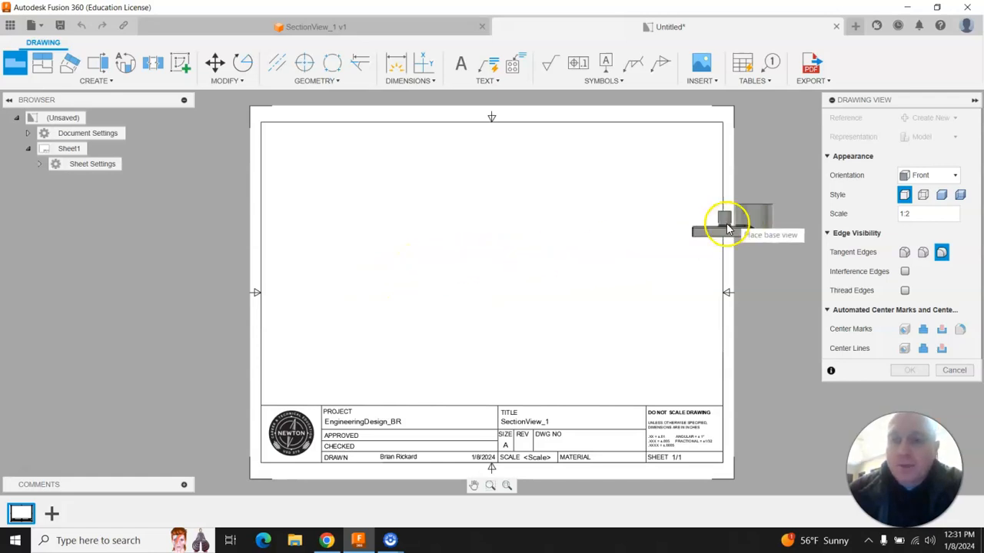
Place a base view with TOP orientation at scale 1, showing visible and hidden edges, in the sheet's upper-left area.
left_click(915, 177)
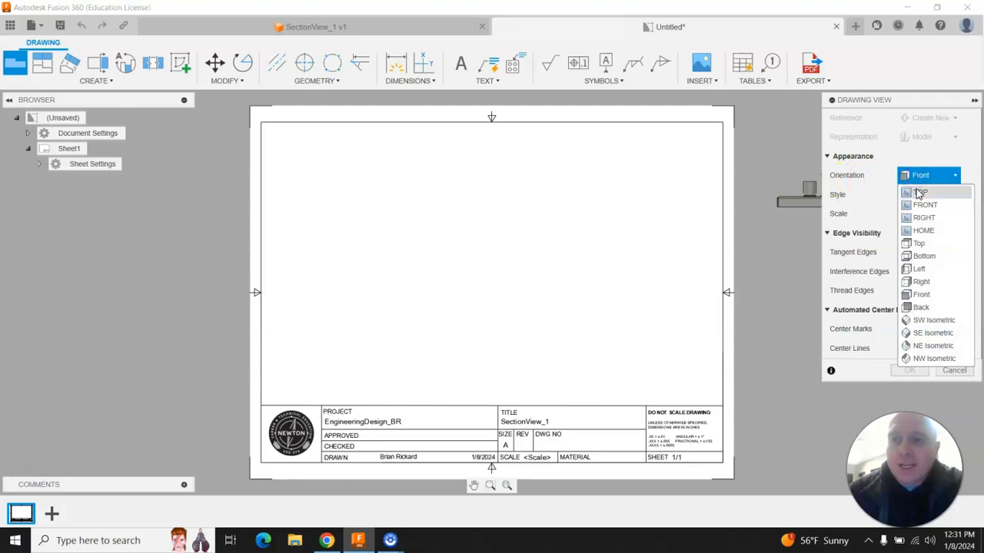
left_click(919, 193)
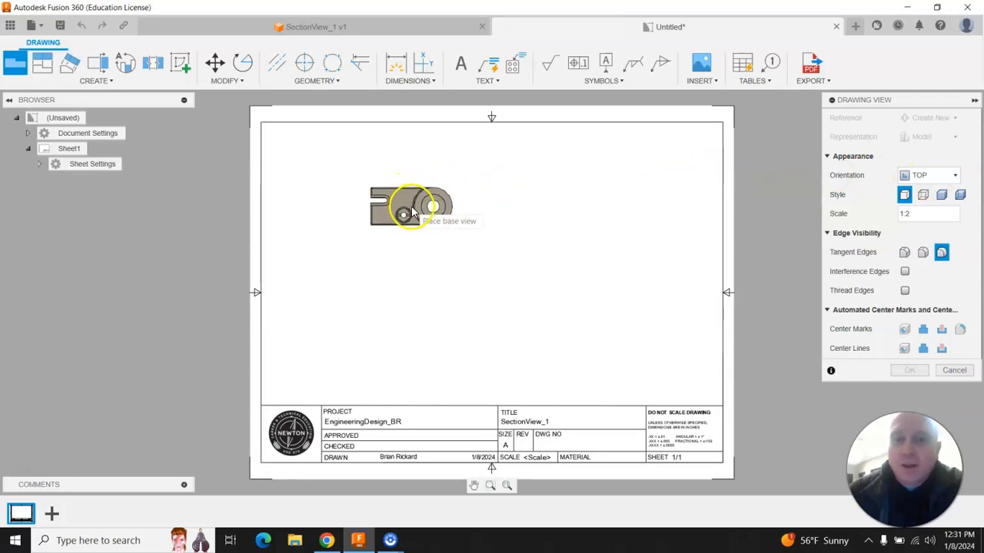
left_click(915, 215)
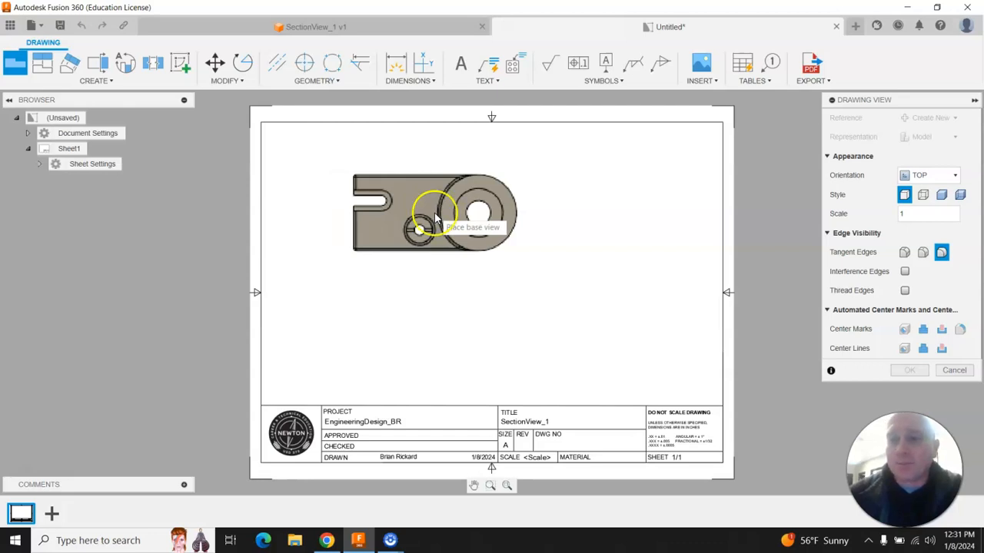
left_click(925, 197)
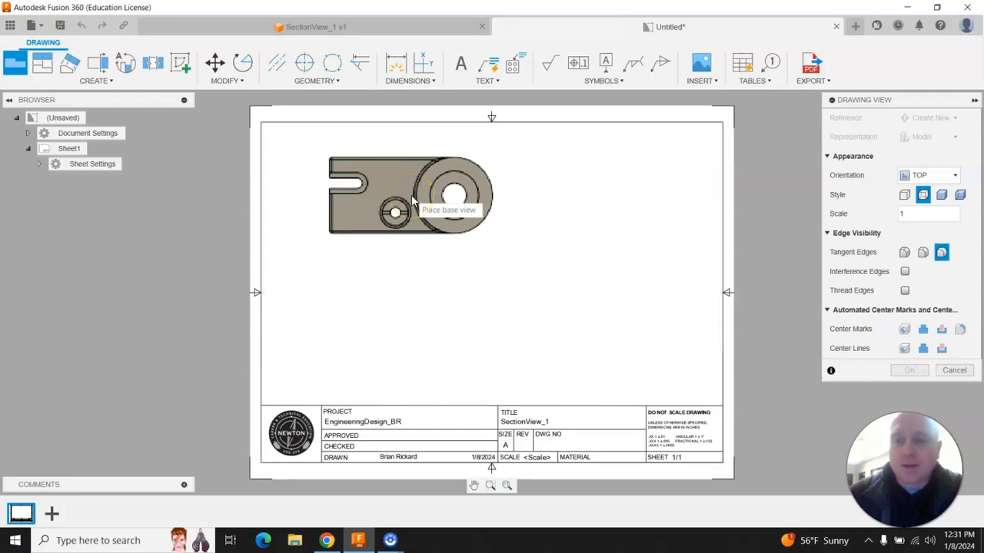
left_click(413, 202)
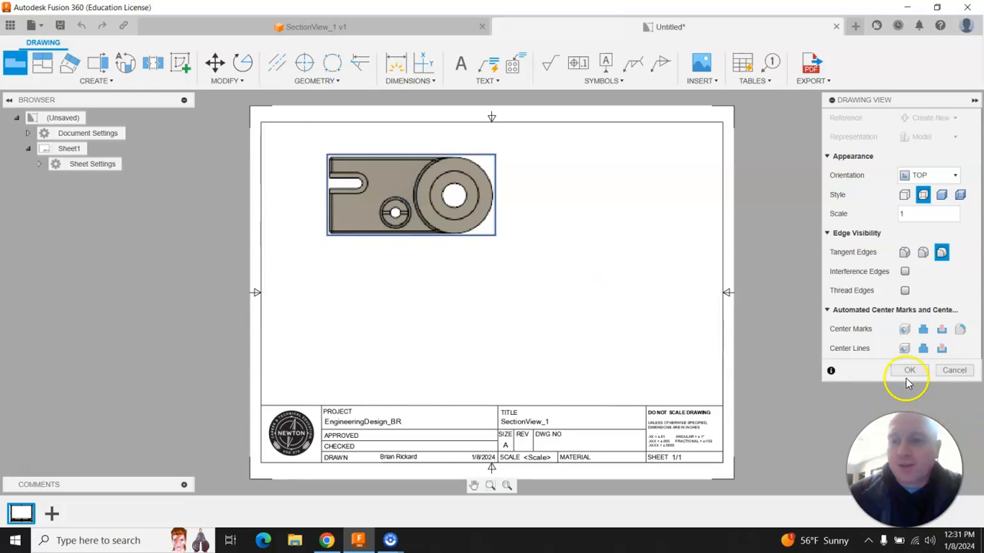
left_click(910, 371)
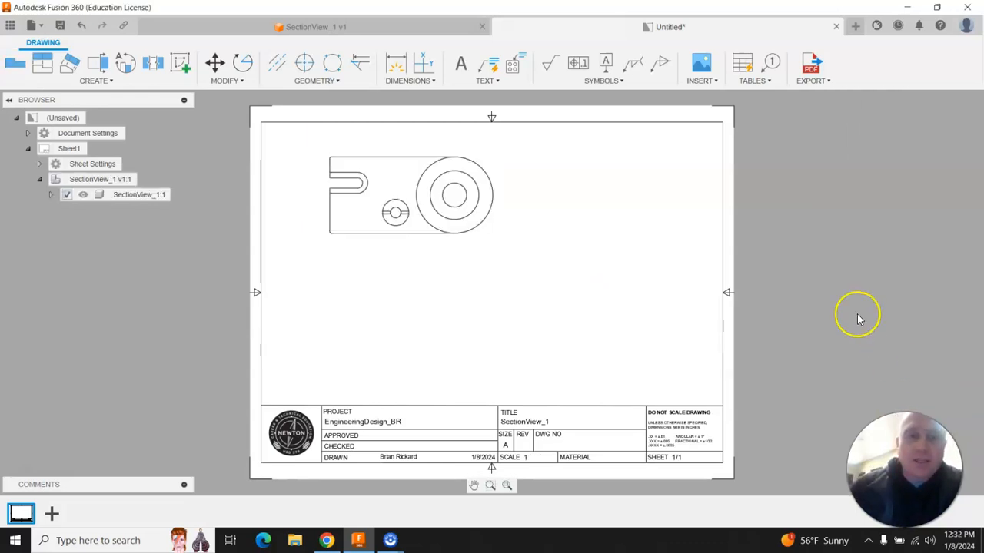
Add center marks to the slot's rounded end, the small slotted boss and the large cylinder in the top view.
scroll(350, 146, "down", 2)
scroll(350, 145, "up", 2)
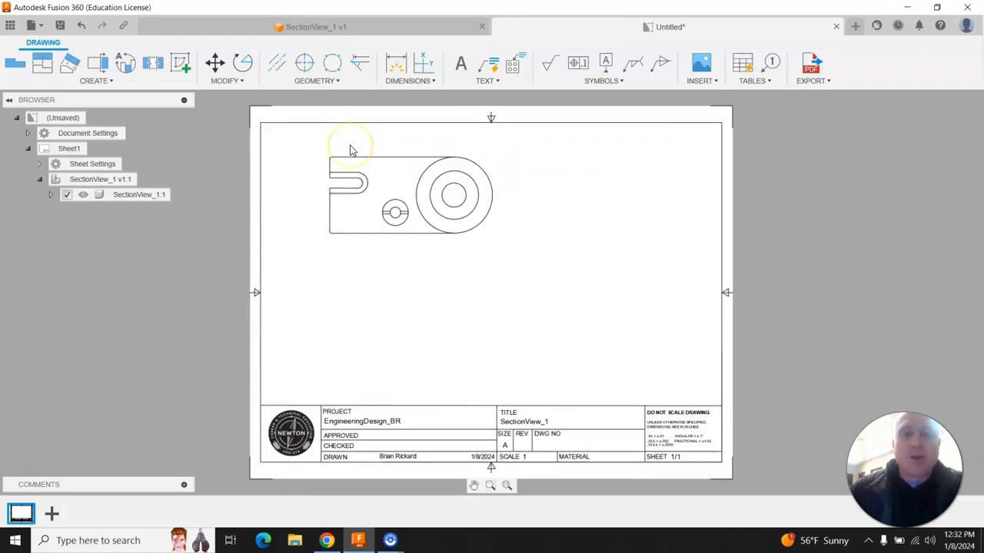
scroll(350, 150, "up", 3)
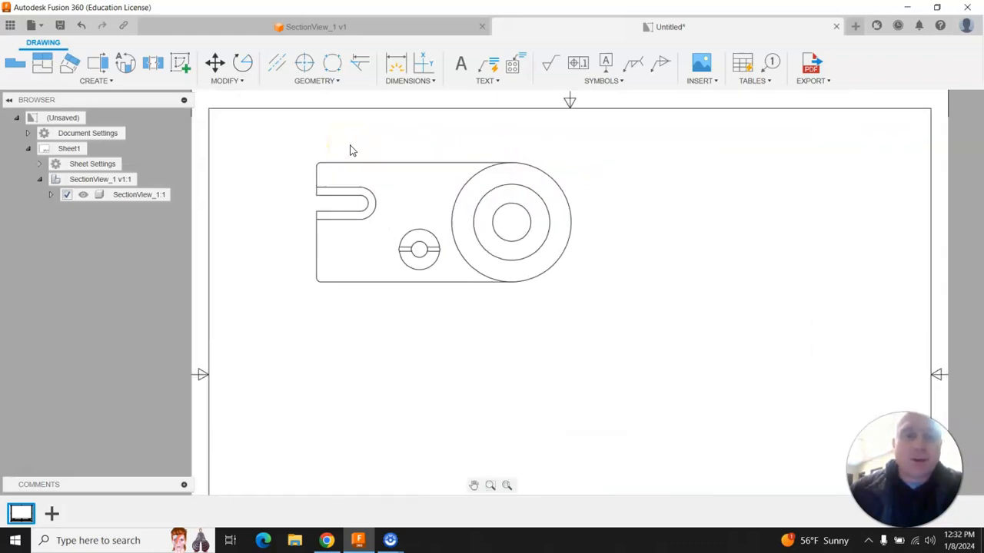
left_click(303, 67)
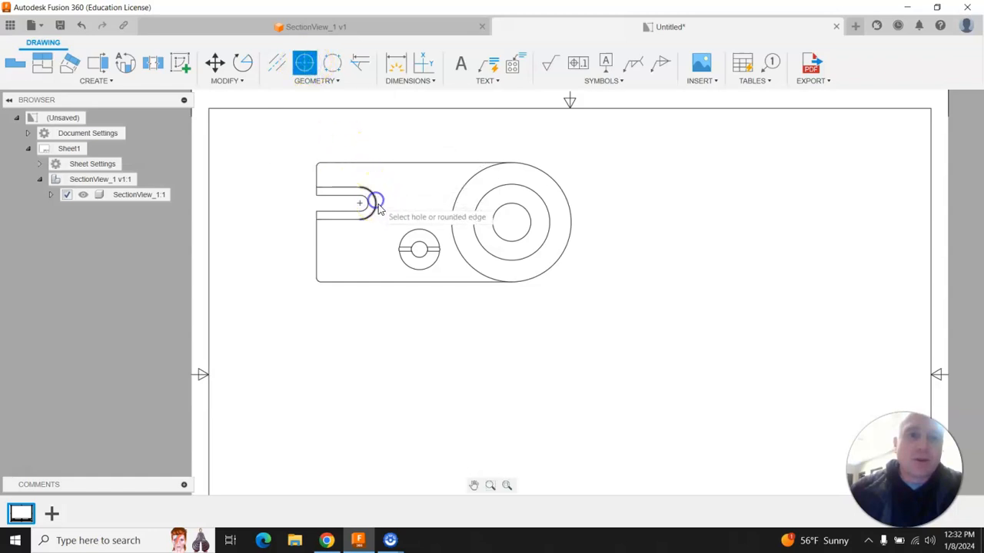
left_click(434, 260)
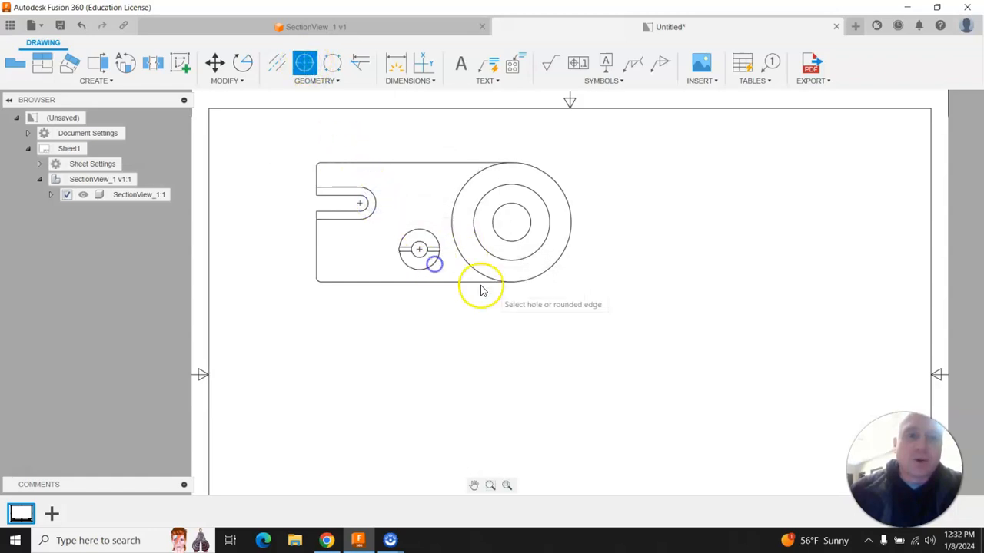
left_click(560, 257)
scroll(370, 206, "down", 3)
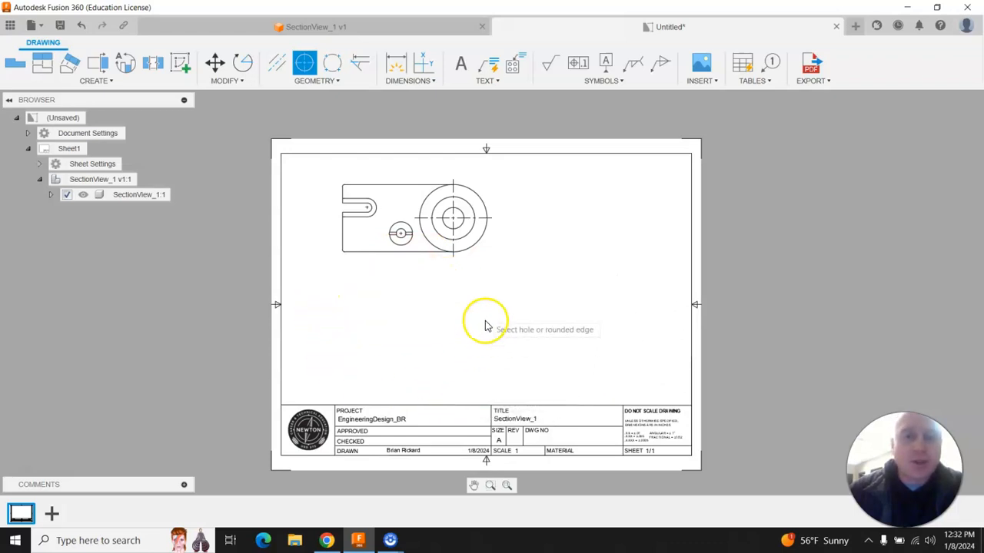
key("Escape")
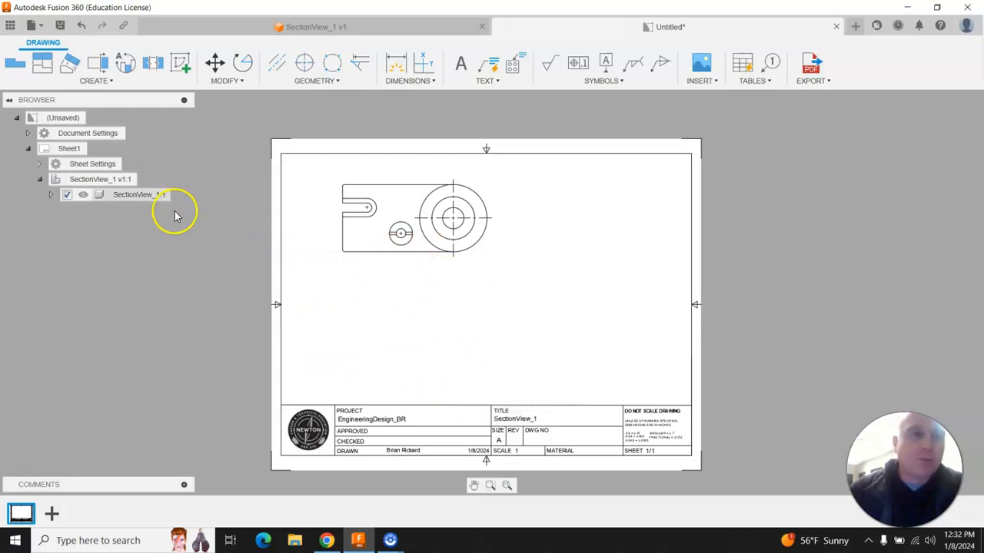
Start a section view from the top view, running its section line horizontally through the slot's center to just past the slot.
left_click(98, 64)
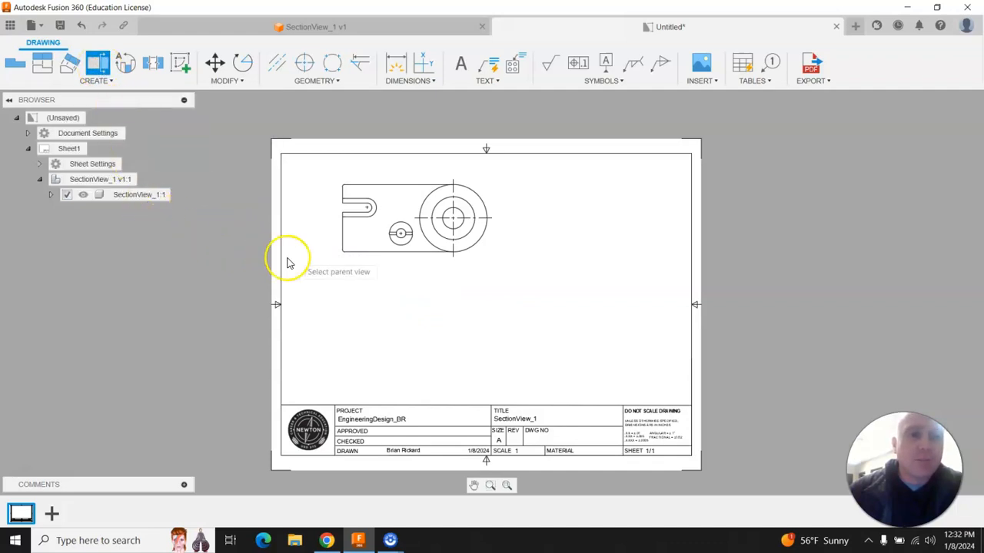
scroll(324, 219, "up", 2)
scroll(327, 222, "up", 1)
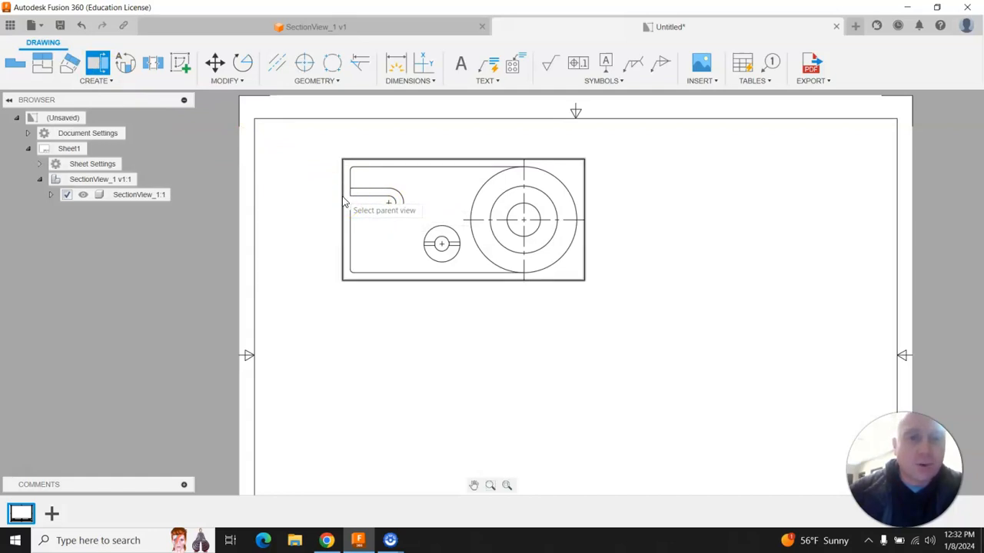
left_click(344, 201)
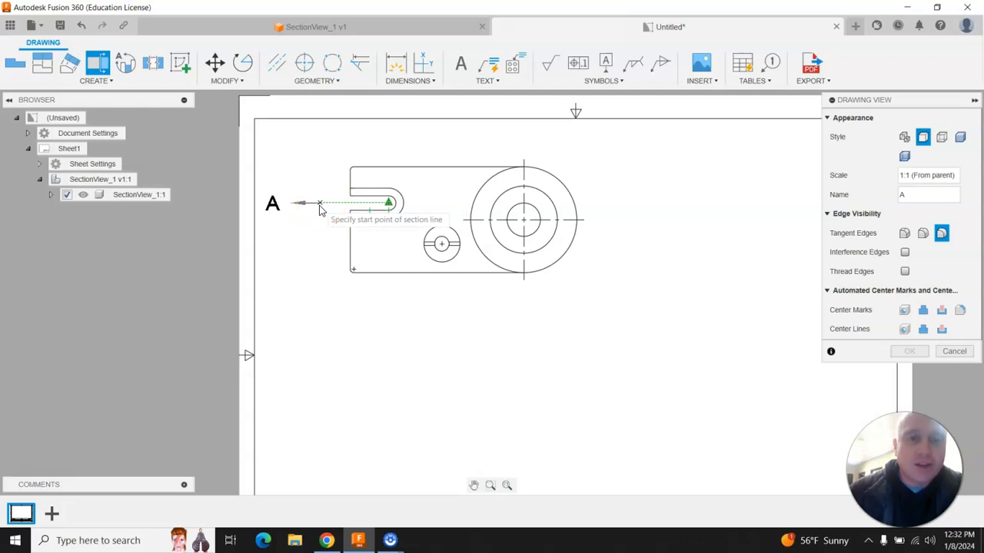
left_click(320, 203)
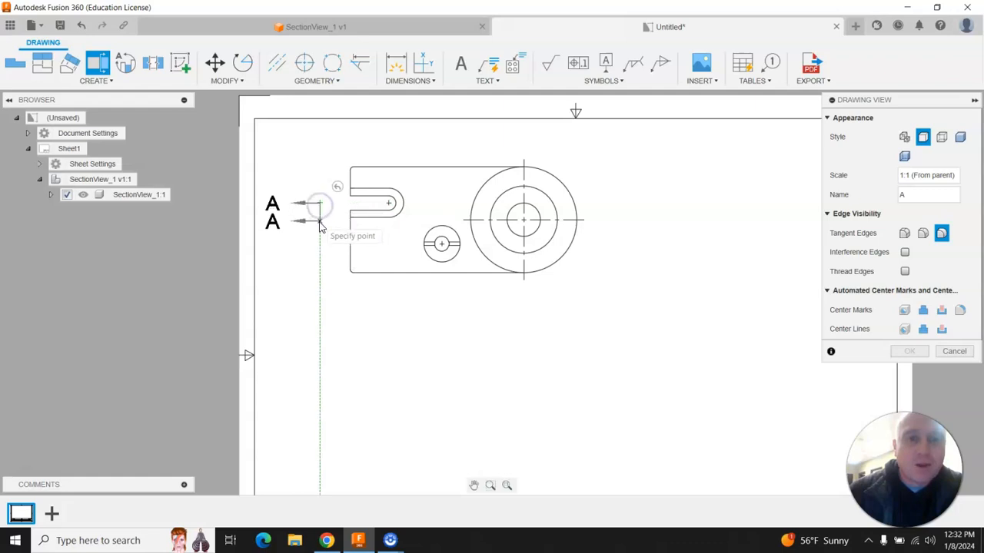
left_click(415, 205)
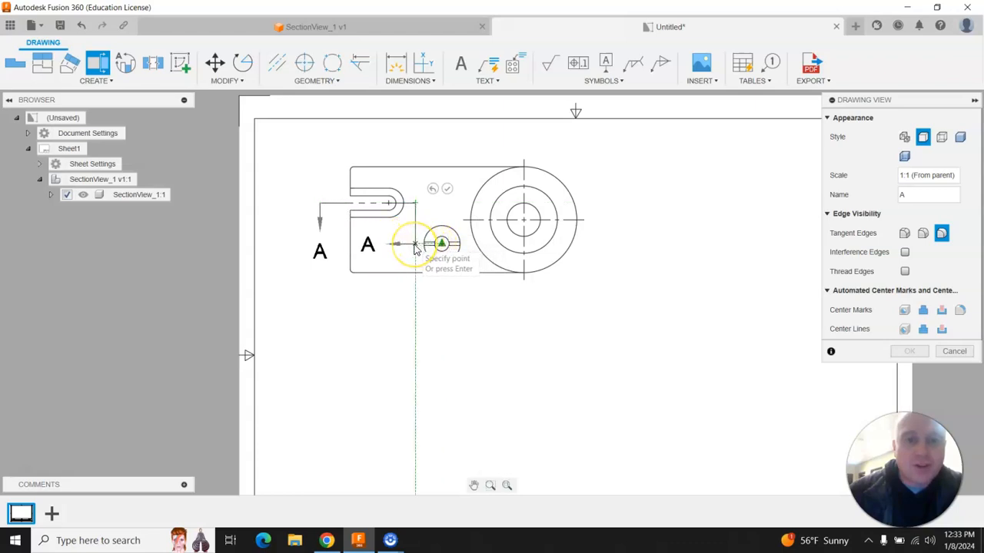
Step the section line down to the small boss's center height and run it horizontally through the boss.
left_click(415, 245)
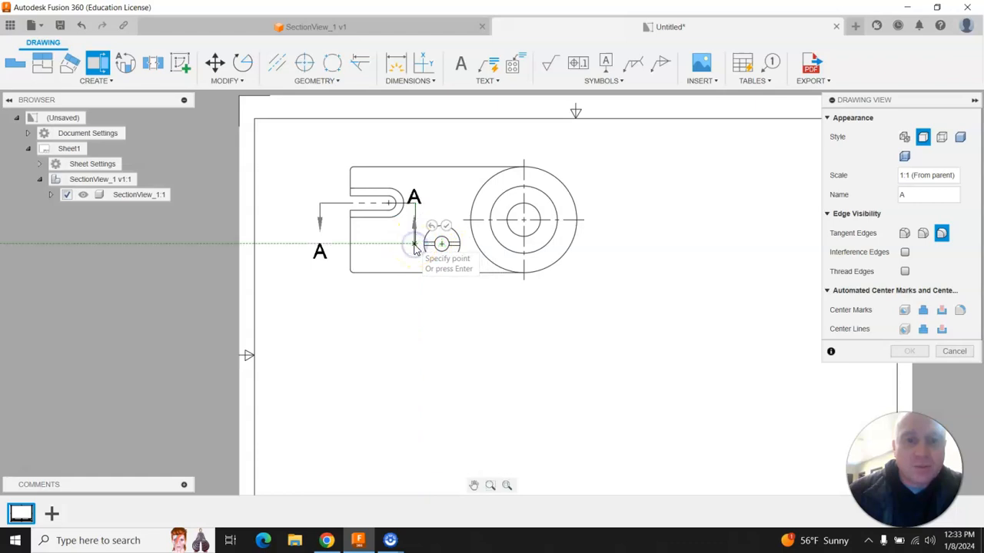
left_click(460, 244)
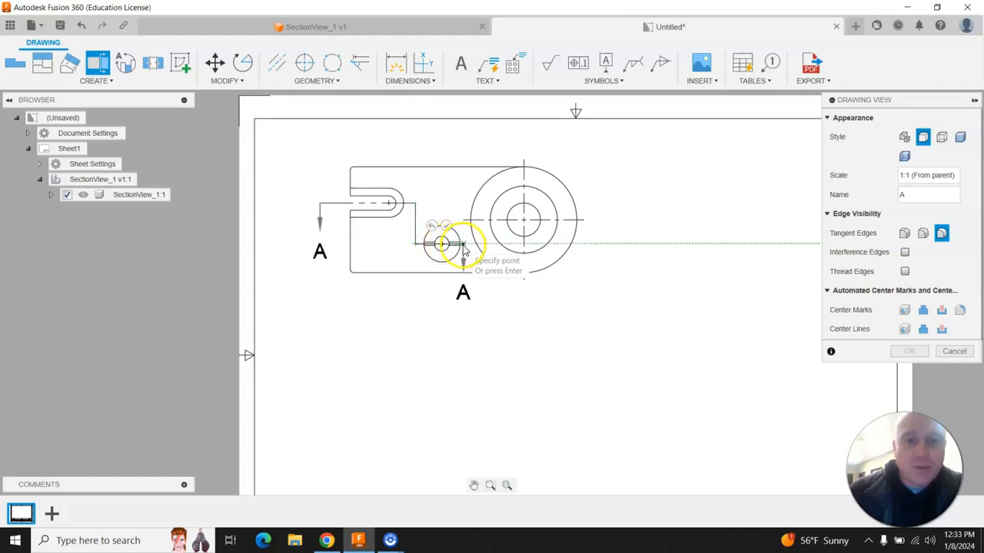
scroll(463, 250, "up", 5)
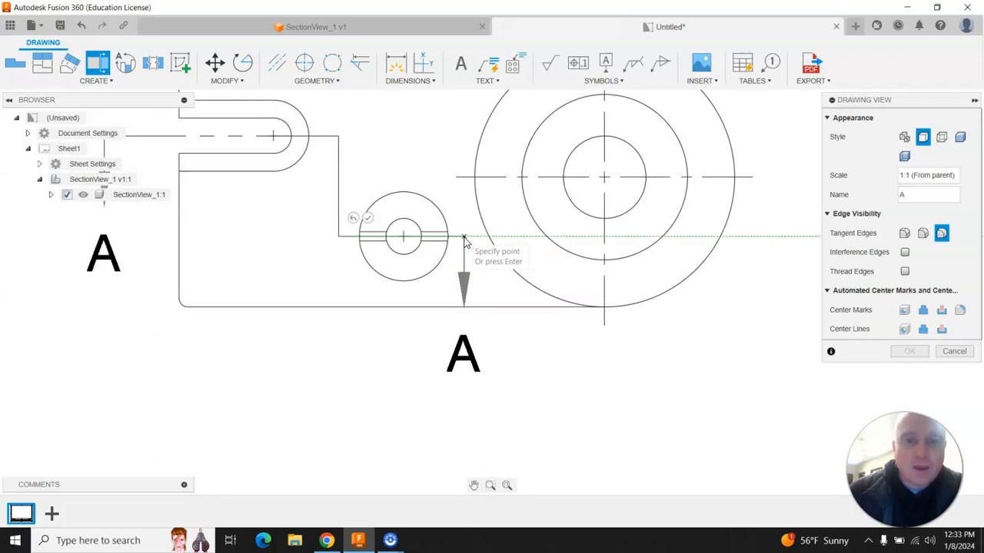
left_click(463, 237)
Step the section line up to the large cylinder's center height, end it beyond the cylinder's far side and accept the line.
left_click(476, 198)
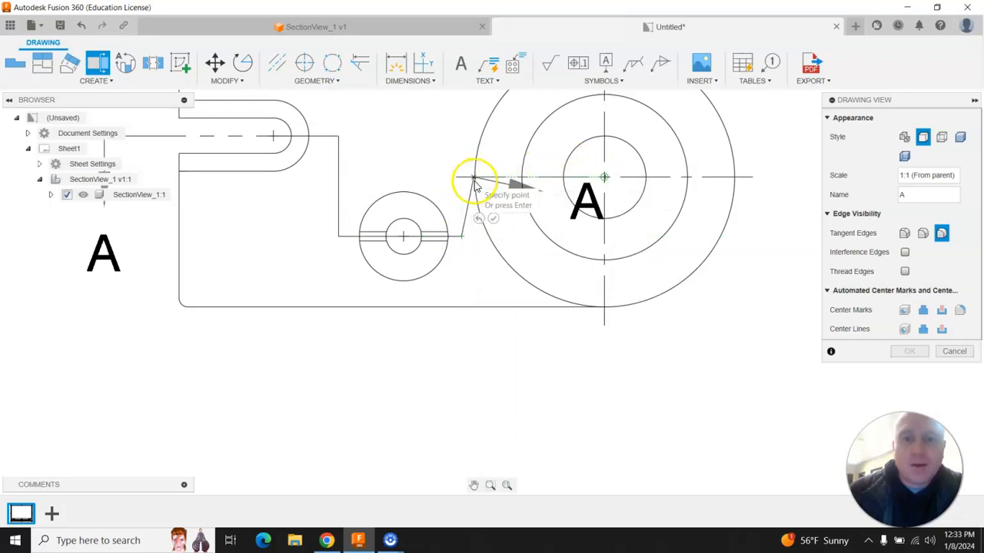
left_click(461, 178)
scroll(395, 227, "down", 5)
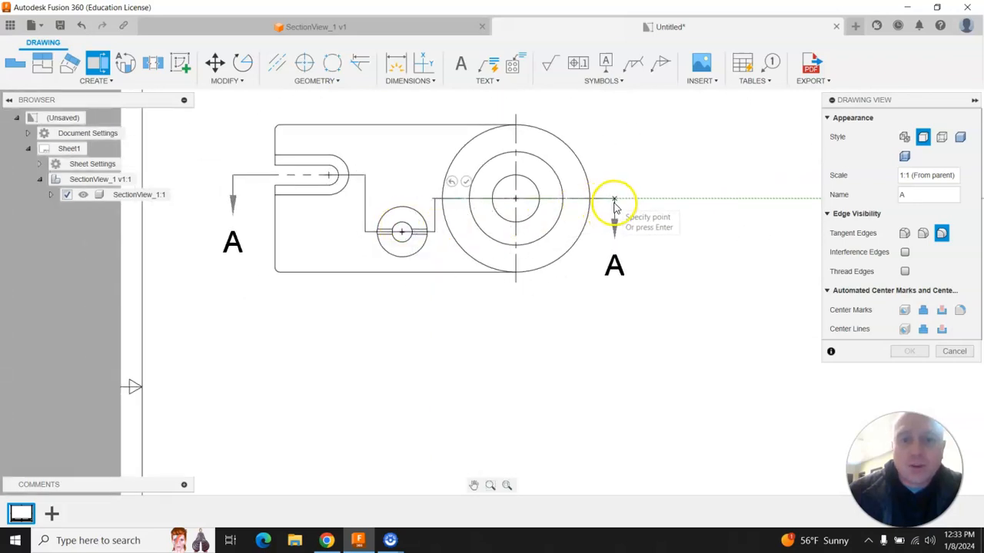
left_click(642, 197)
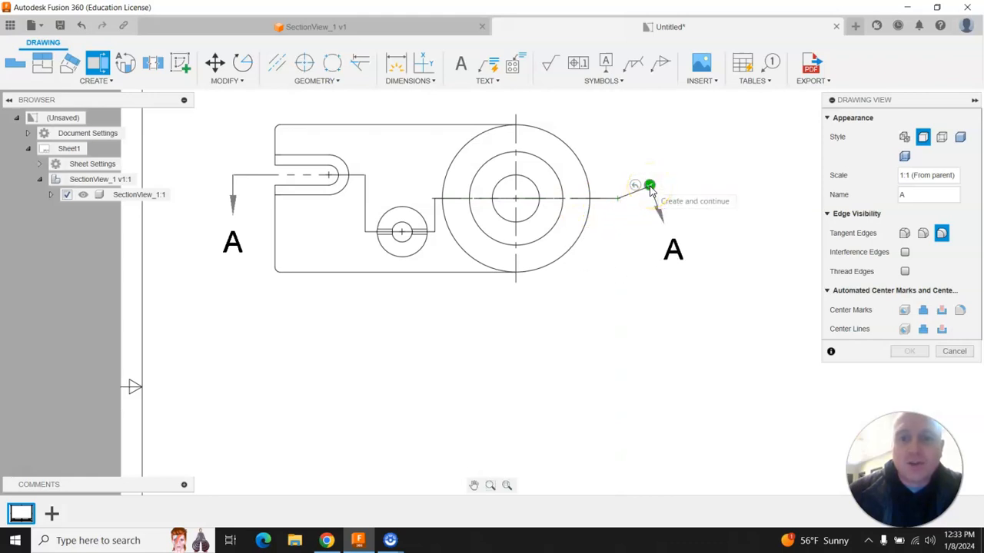
left_click(649, 186)
Place section view A-A directly below the top view with full depth and scale from parent, cutting Body1.
scroll(573, 240, "down", 3)
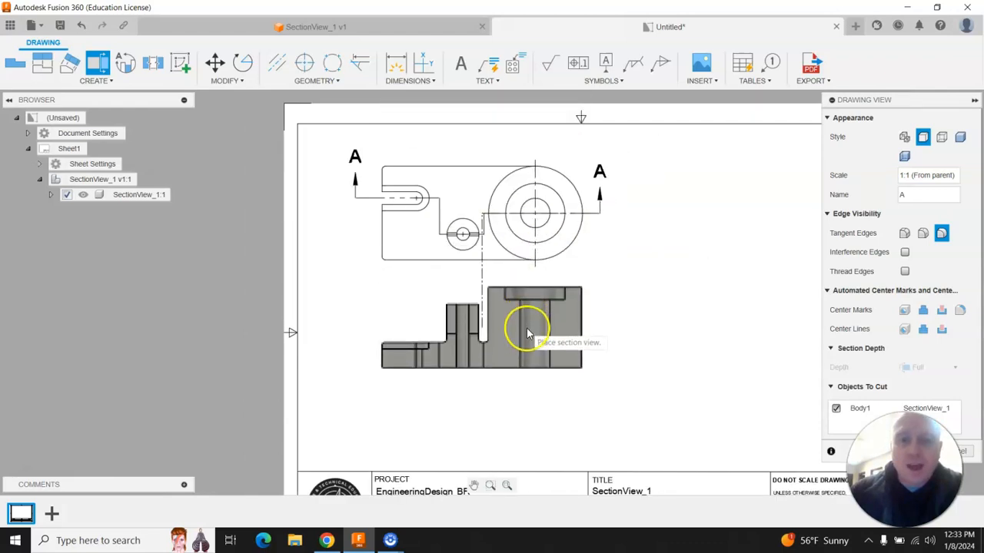
left_click(522, 371)
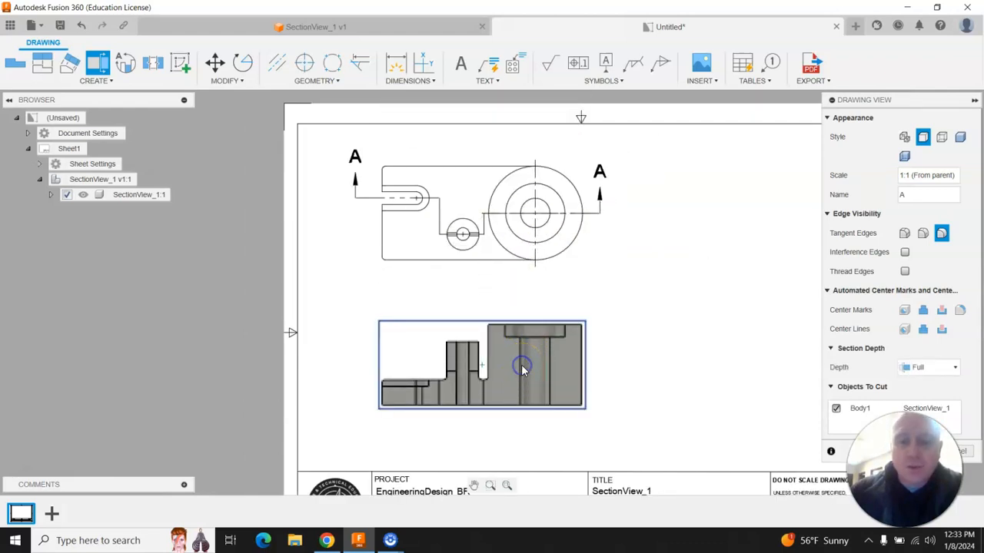
scroll(672, 328, "up", 1)
scroll(598, 310, "down", 1)
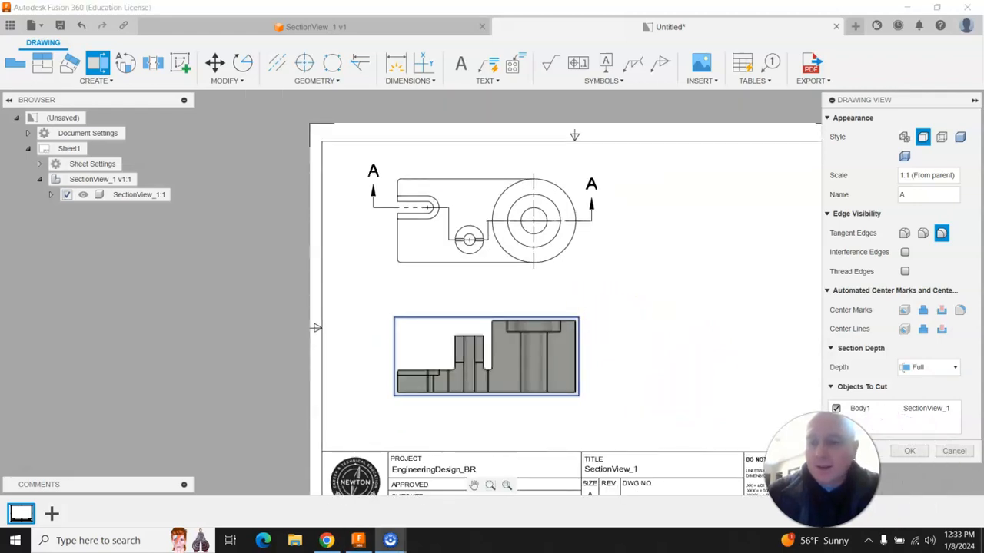
left_click(907, 451)
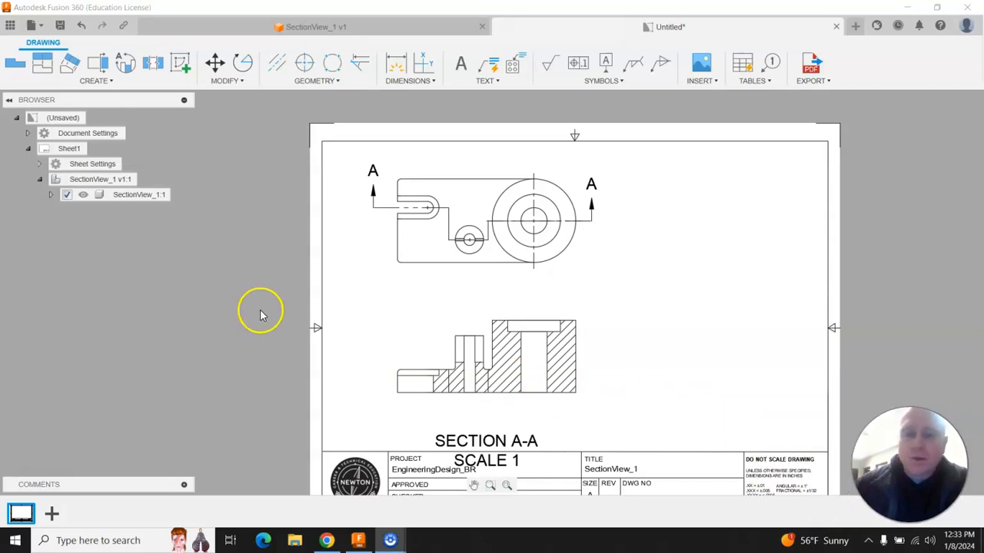
scroll(263, 310, "down", 3)
scroll(484, 366, "up", 2)
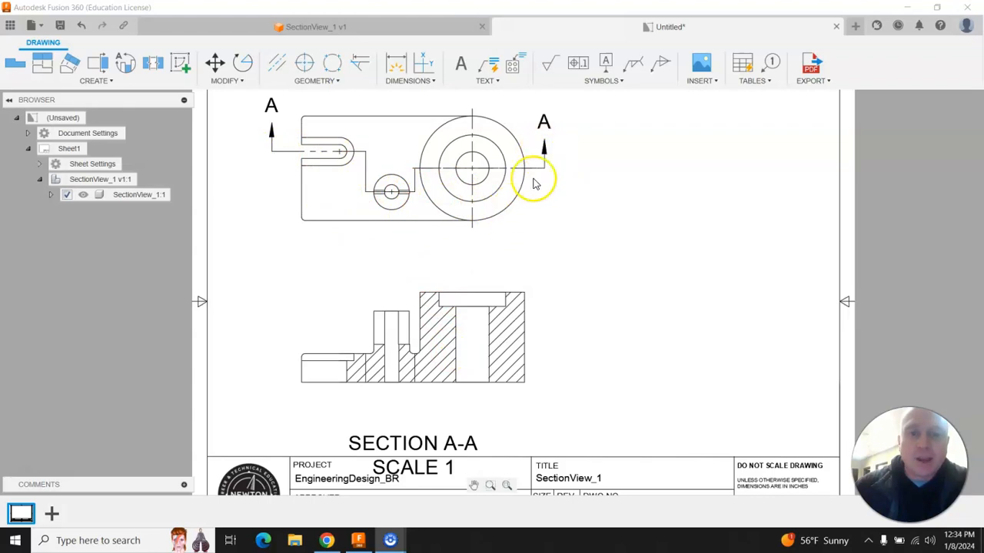
scroll(521, 275, "down", 1)
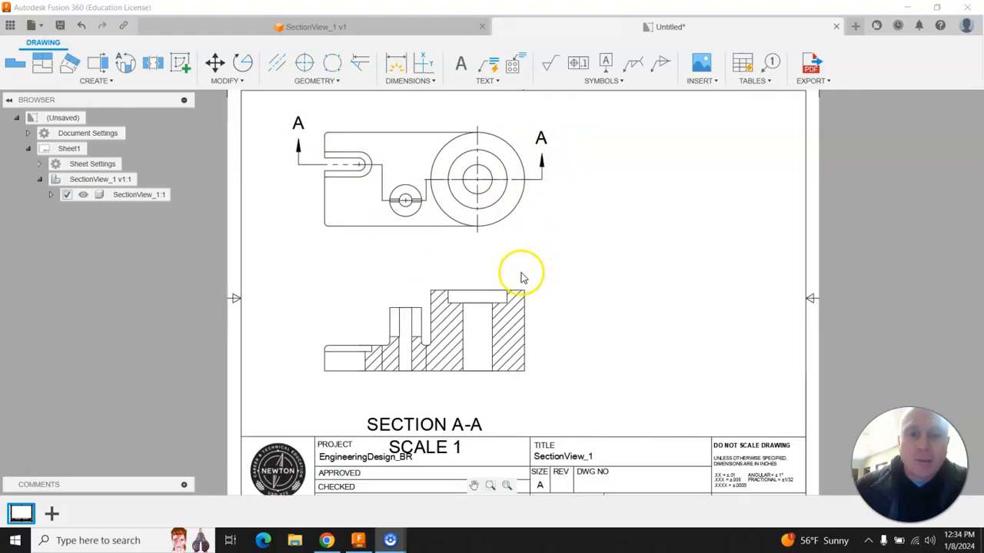
scroll(498, 294, "down", 1)
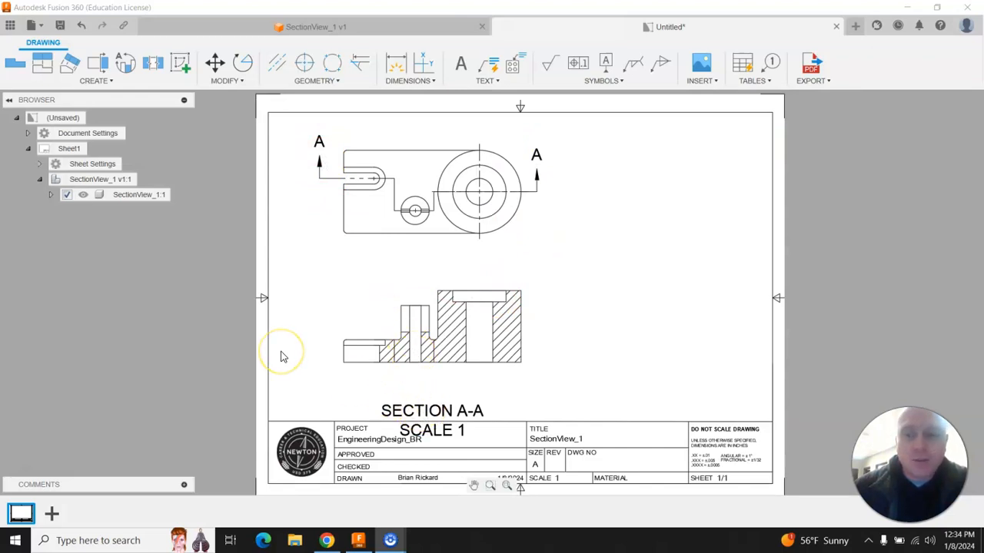
Set the drawing's small, medium and large text heights all to 0.07 in in the document settings.
left_click(40, 146)
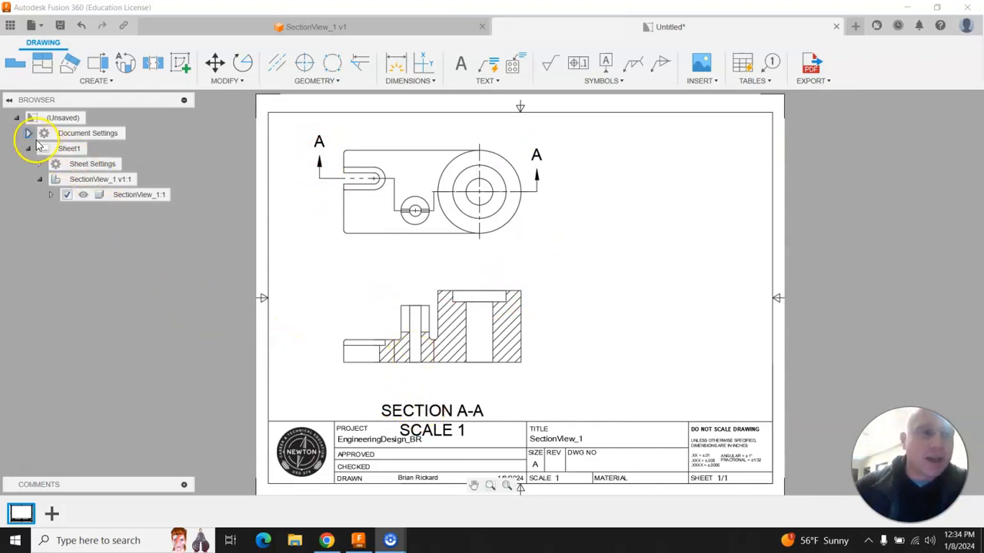
left_click(28, 134)
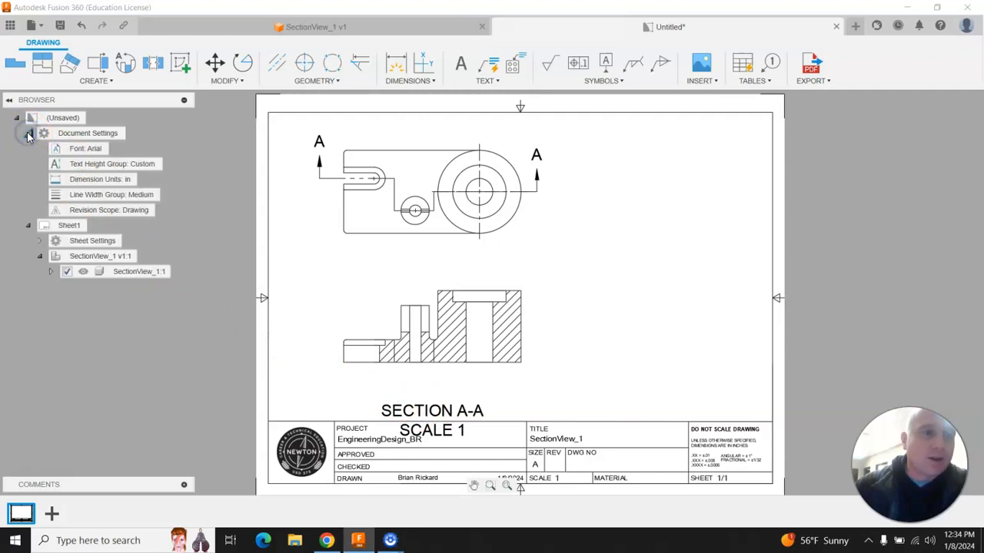
left_click(169, 163)
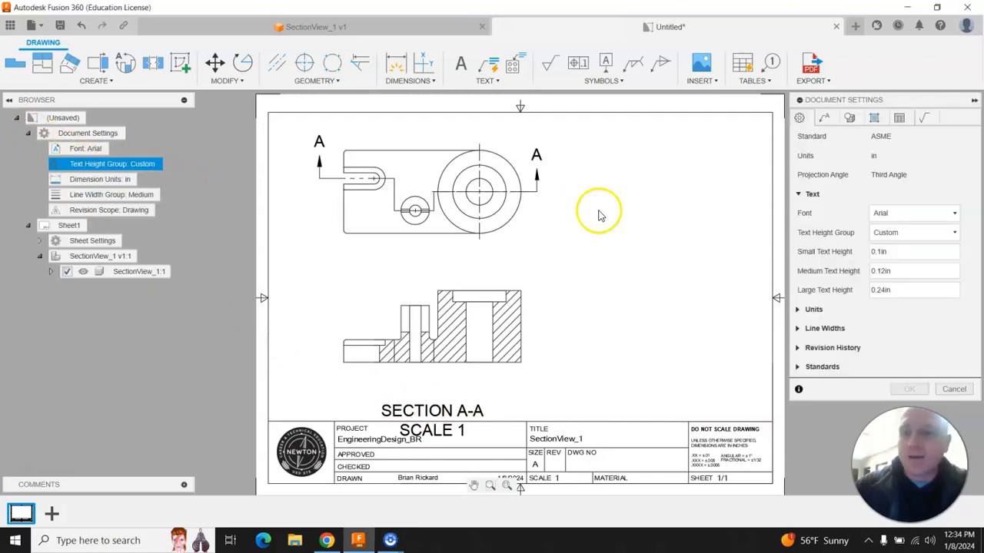
left_click(882, 251)
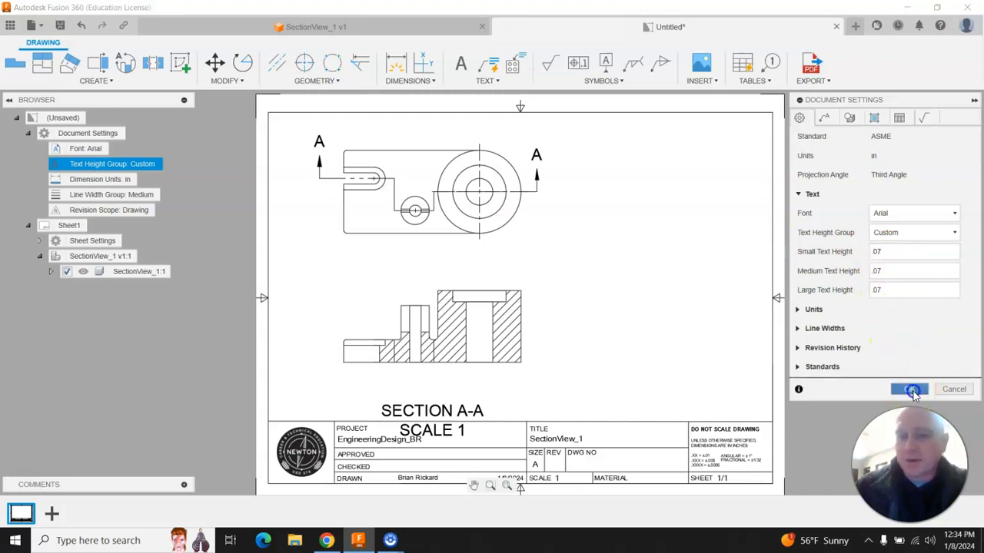
left_click(910, 388)
scroll(458, 377, "down", 2)
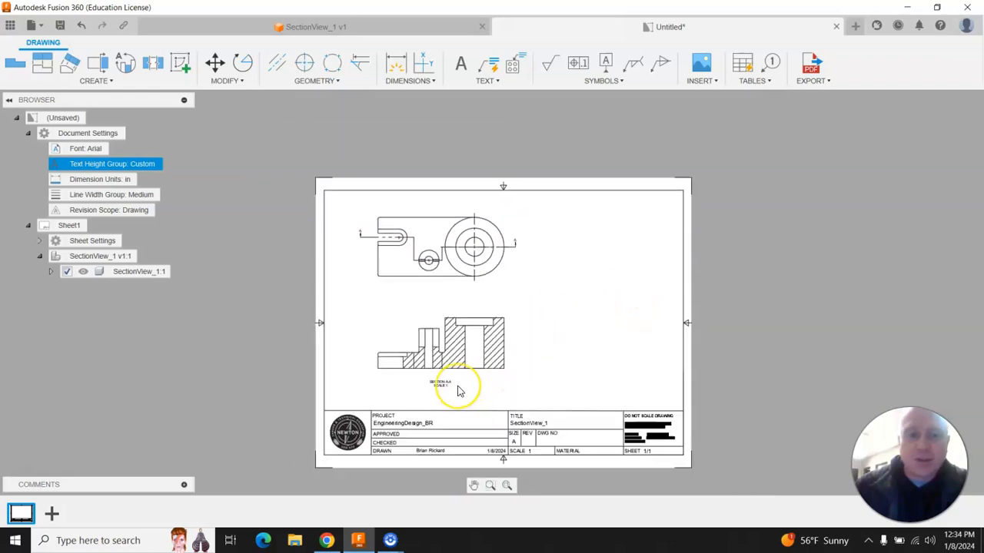
scroll(461, 373, "up", 4)
left_click_drag(470, 353, 467, 365)
left_click(285, 127)
left_click(282, 128)
left_click(287, 127)
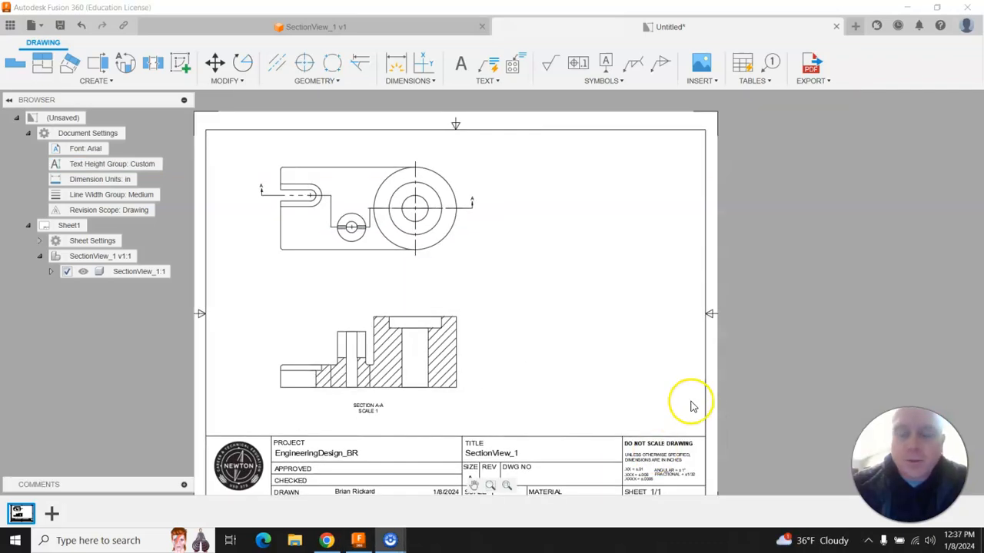
scroll(643, 378, "up", 1)
scroll(591, 376, "down", 2)
scroll(372, 408, "up", 1)
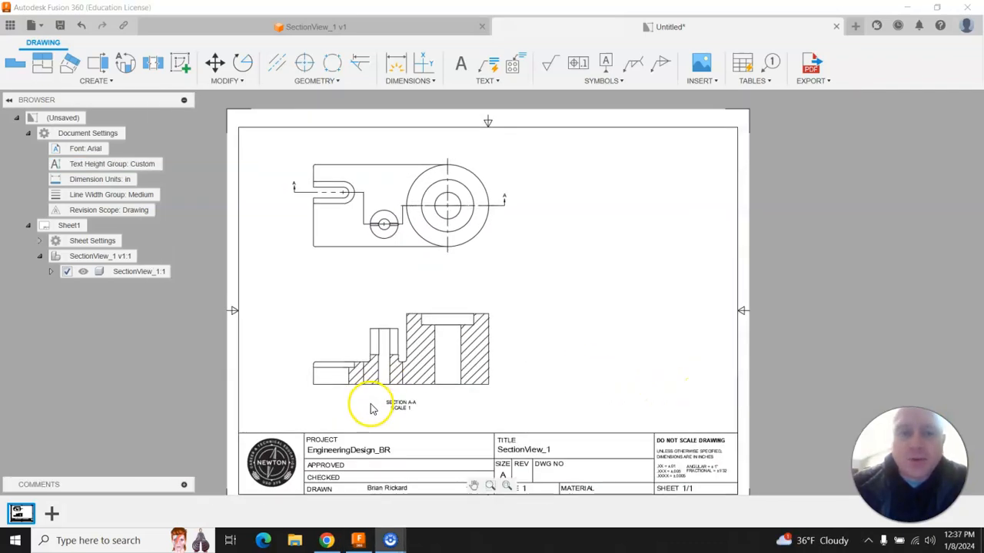
Project an isometric view from section A-A onto the area beside the top view, and delete that projected view.
left_click(45, 67)
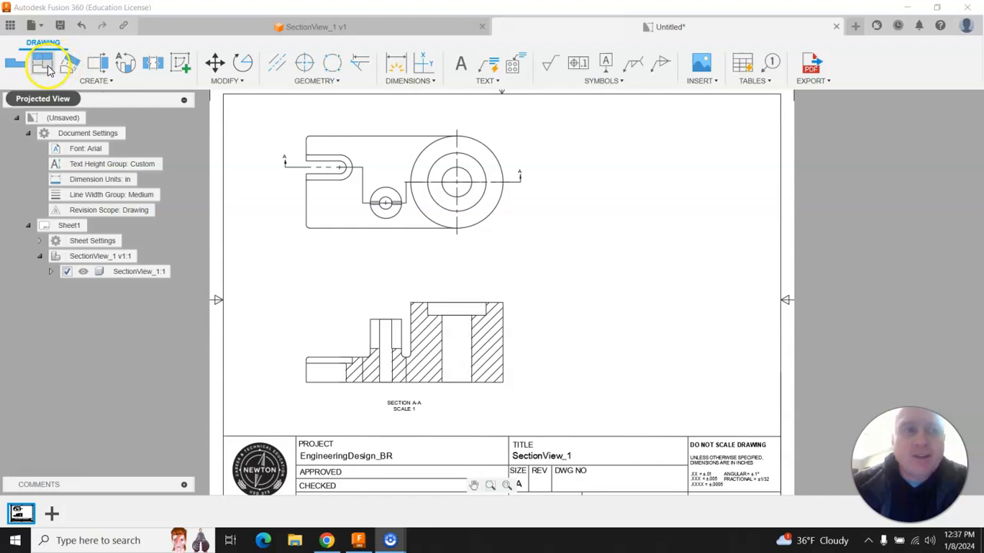
left_click(499, 331)
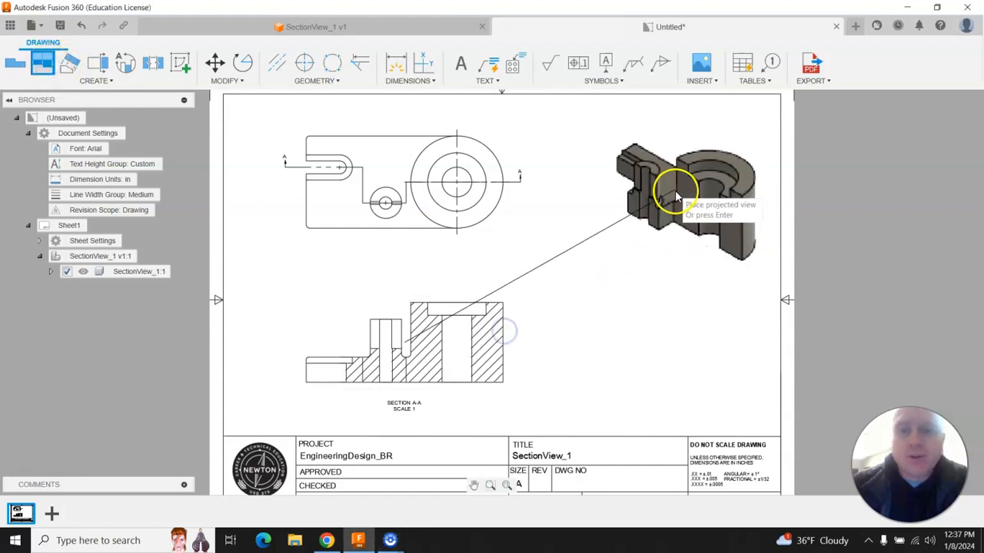
left_click(705, 169)
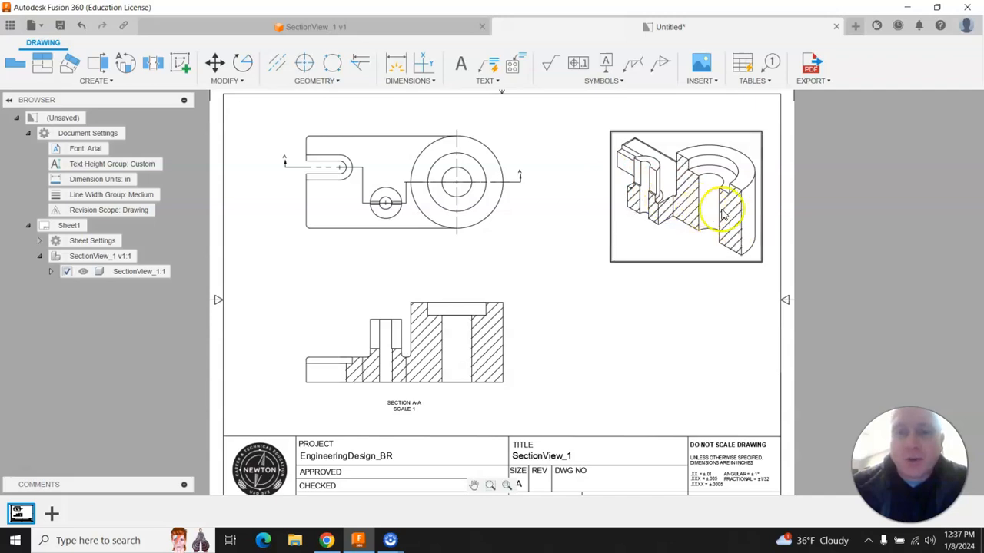
right_click(761, 199)
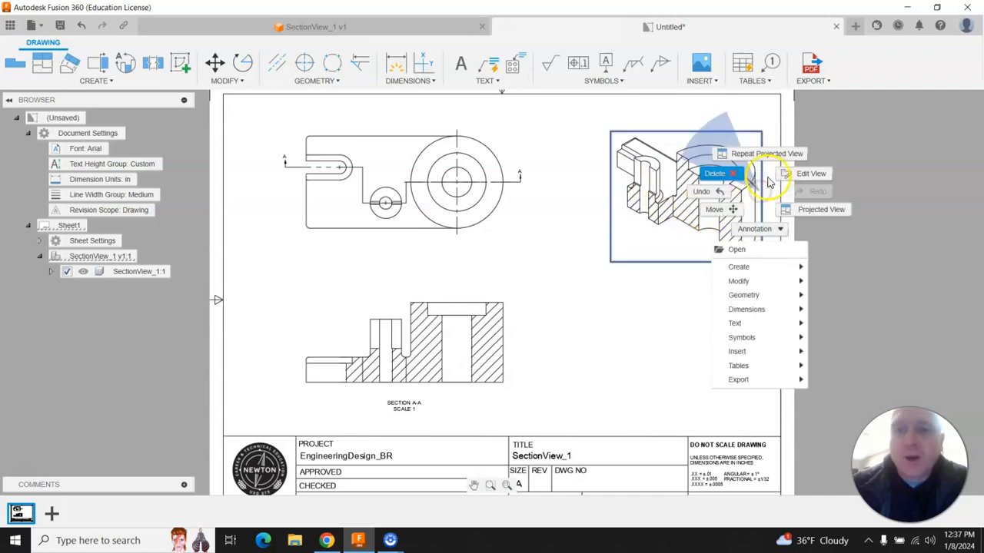
left_click(705, 174)
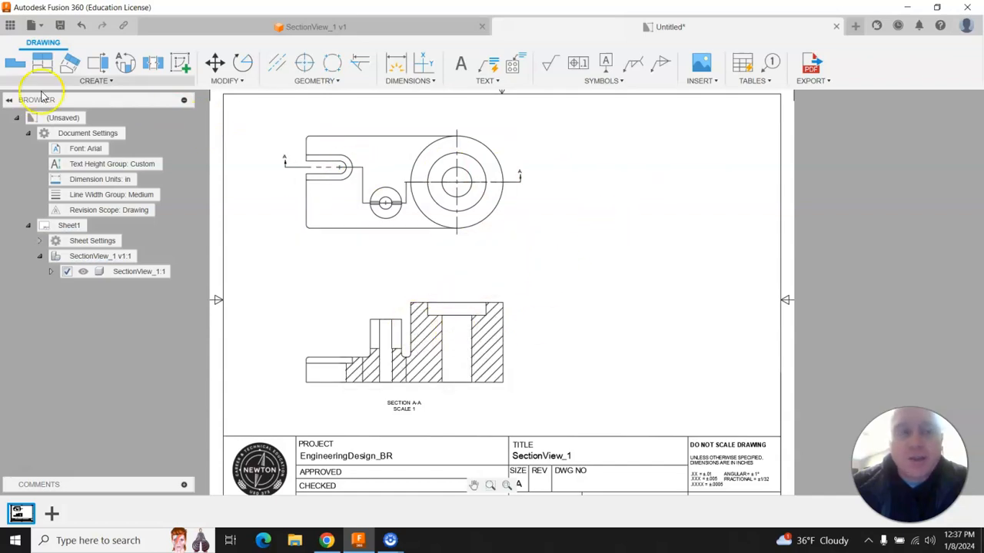
Start a new base view of the part at scale 1 with the NE Isometric orientation.
left_click(14, 64)
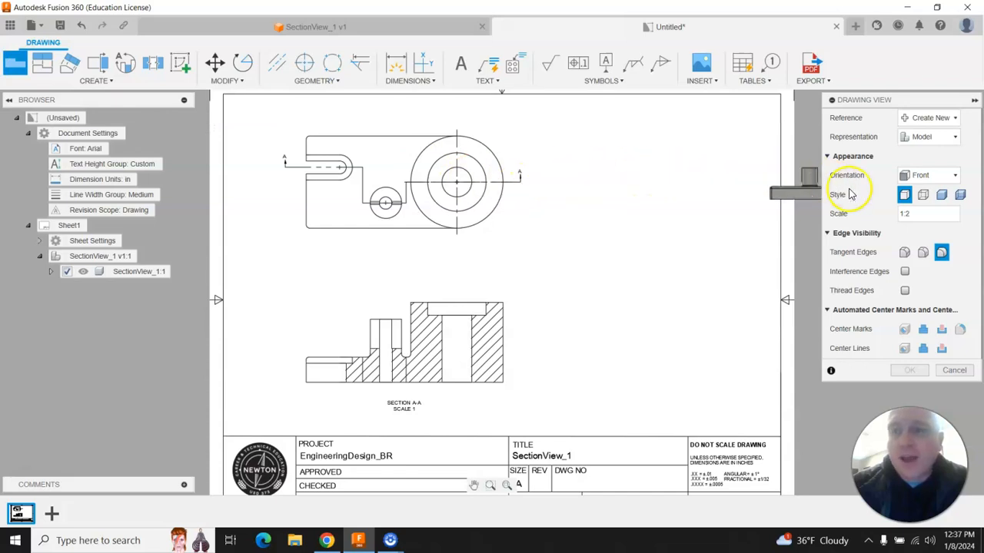
double_click(909, 213)
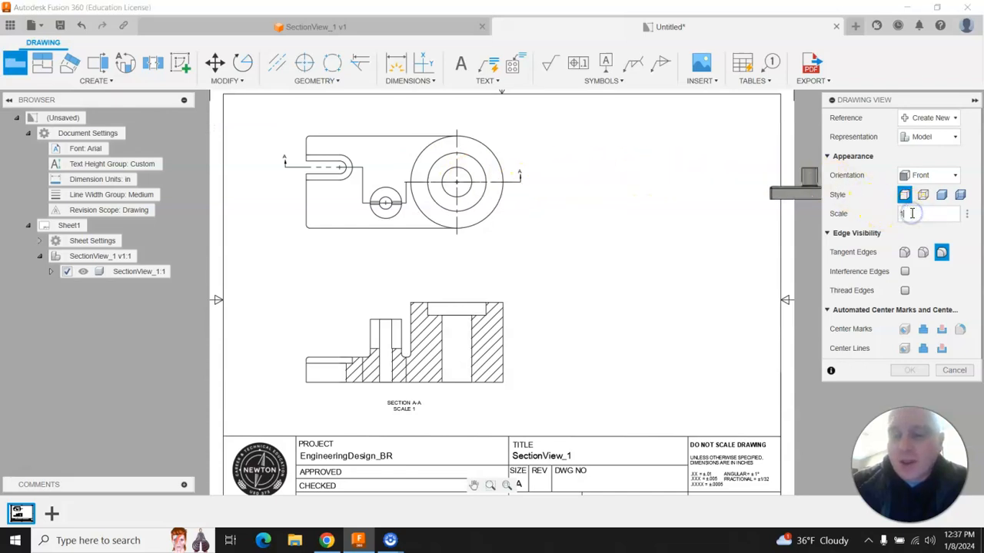
left_click(915, 175)
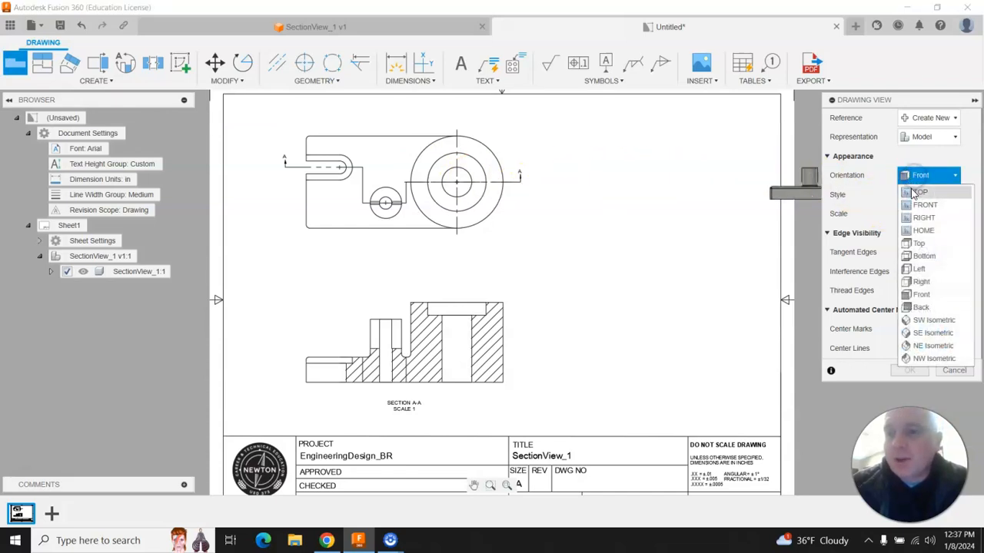
left_click(915, 322)
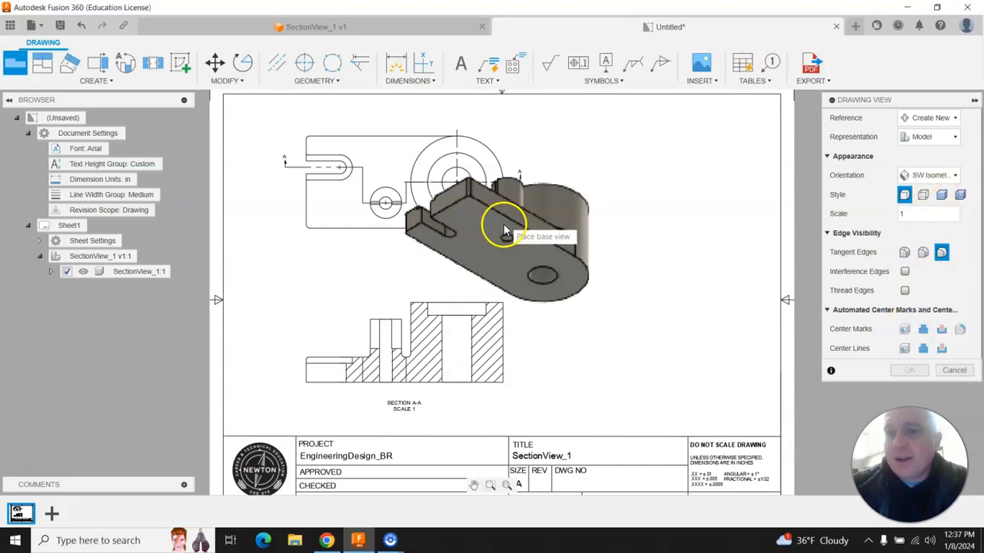
left_click(930, 175)
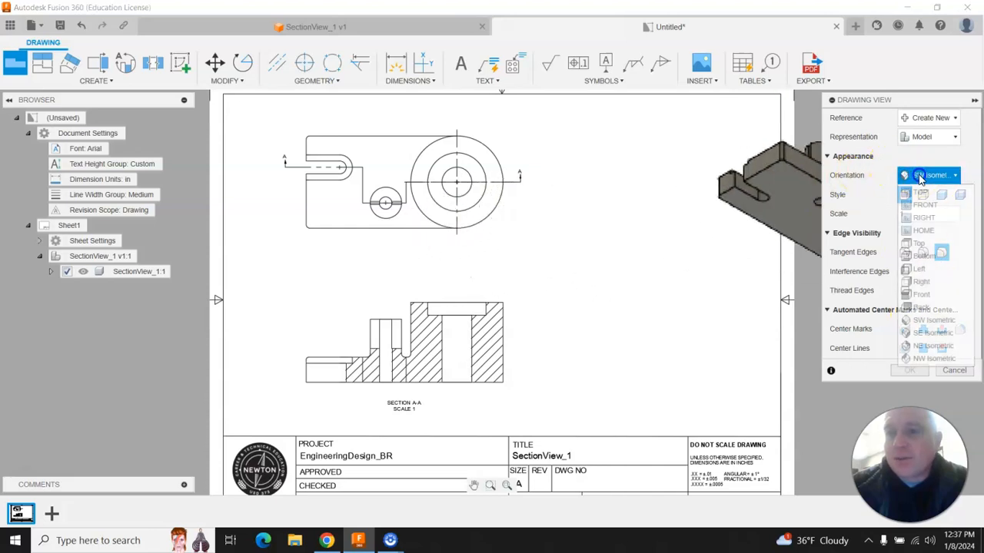
left_click(931, 331)
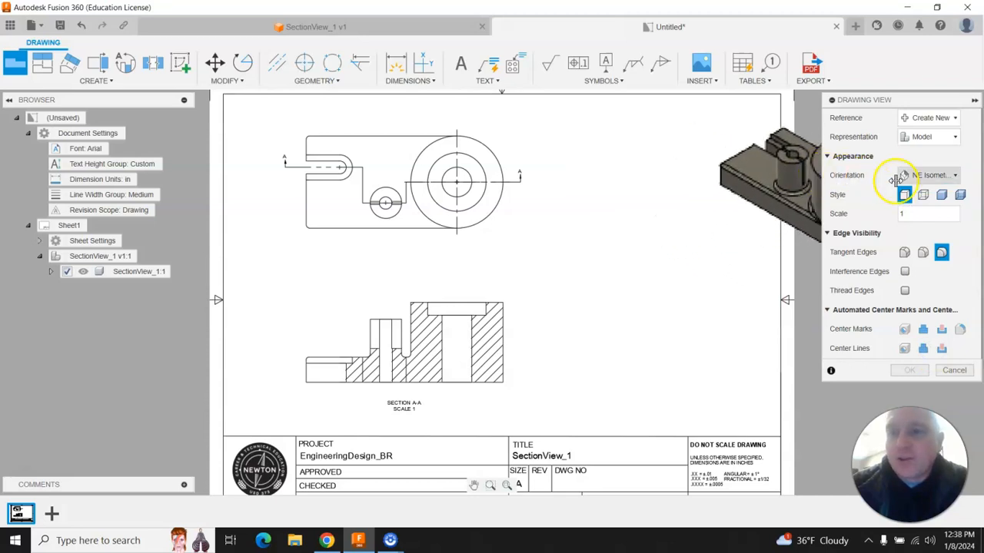
Give the isometric view the shaded style, place it to the right of the top view and nudge it slightly left.
left_click(942, 202)
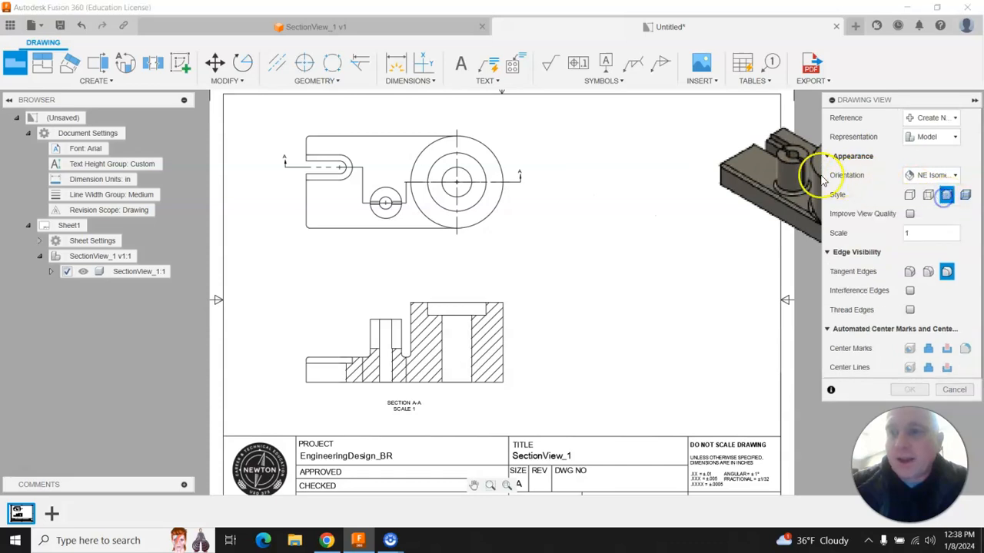
left_click(670, 166)
left_click(909, 391)
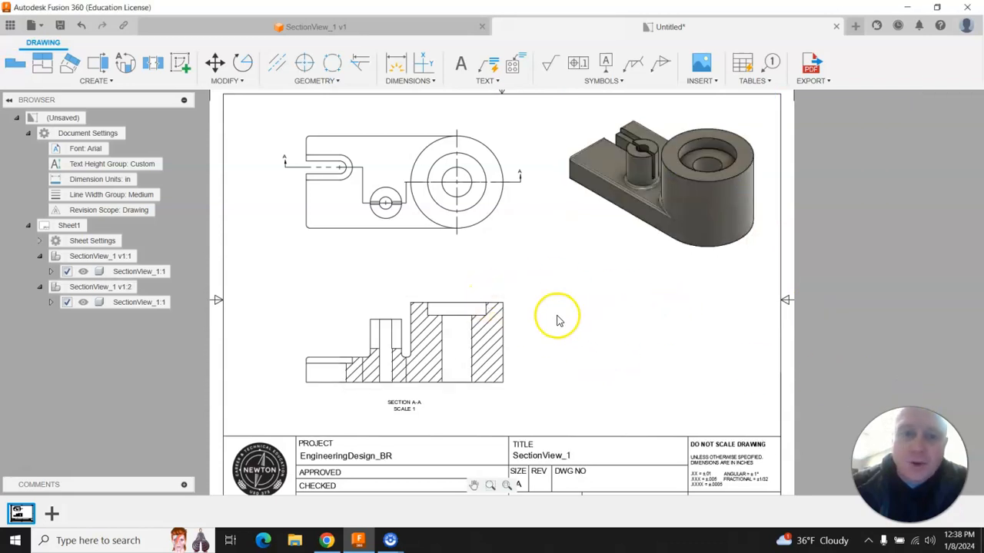
scroll(558, 322, "down", 1)
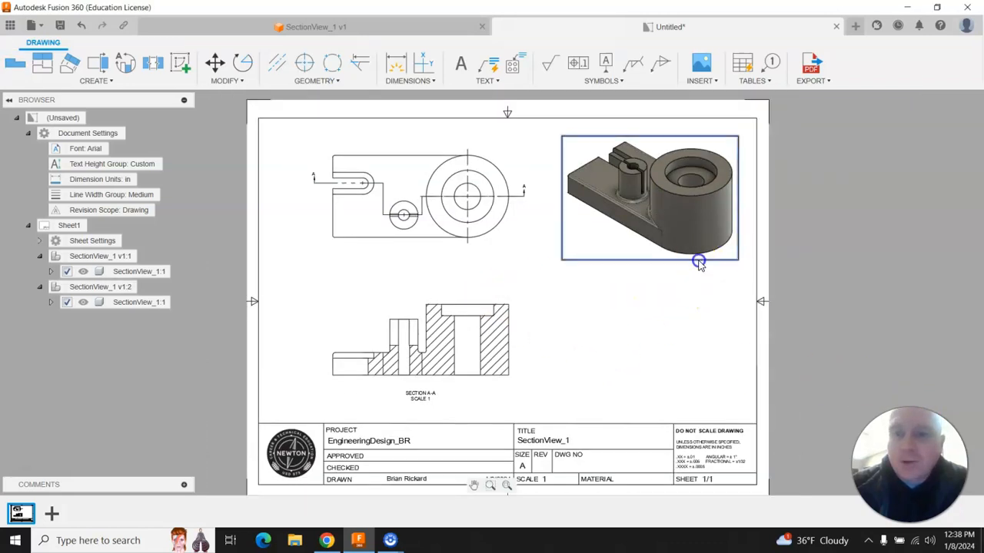
left_click_drag(699, 261, 688, 260)
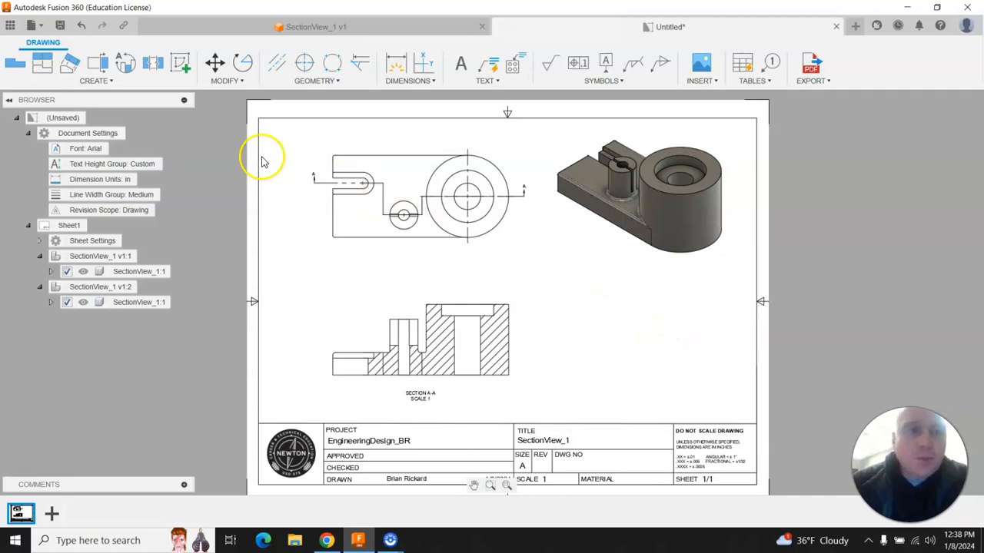
Start detail view B from the top view, centering its boundary circle on the small boss's right edge and reaching to the large cylinder.
left_click(124, 69)
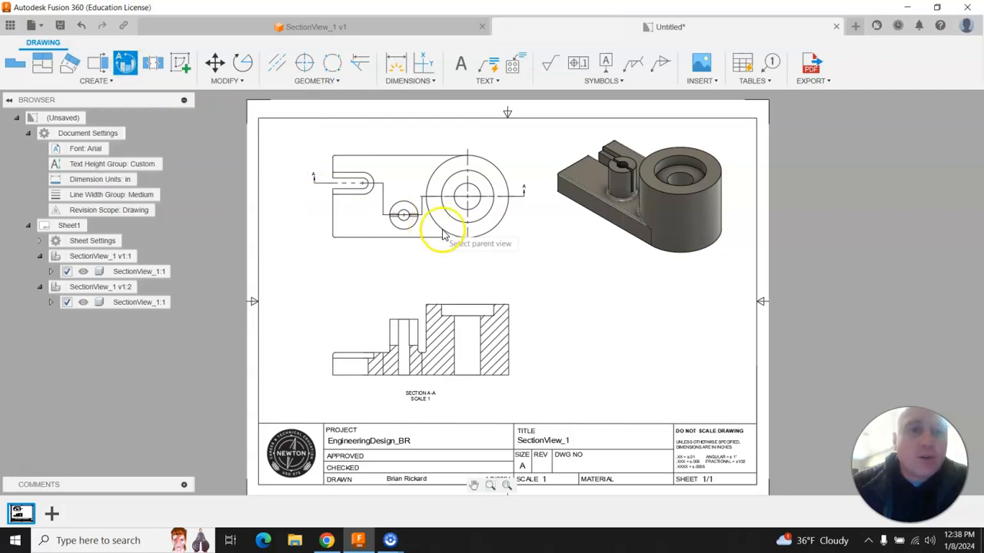
left_click(513, 237)
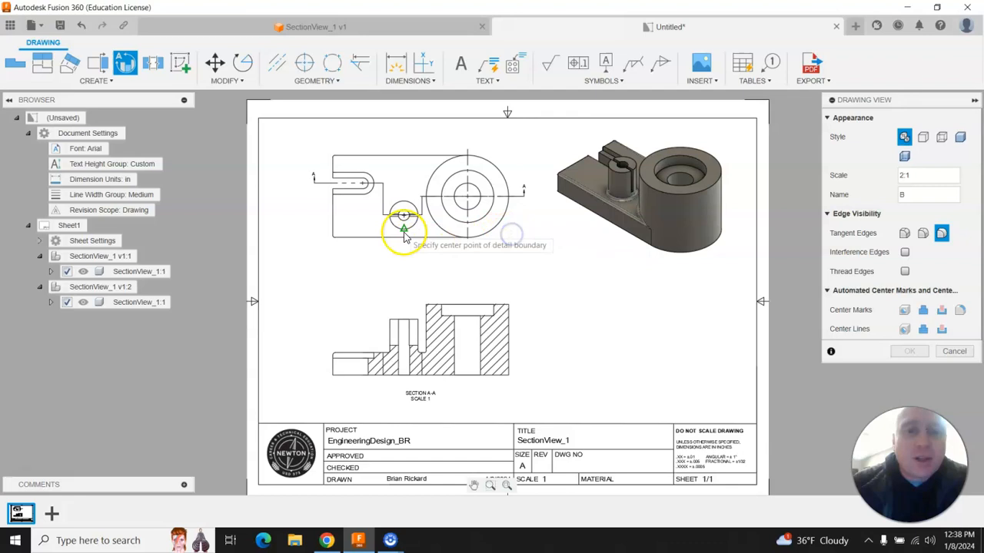
scroll(415, 226, "up", 5)
scroll(418, 201, "up", 3)
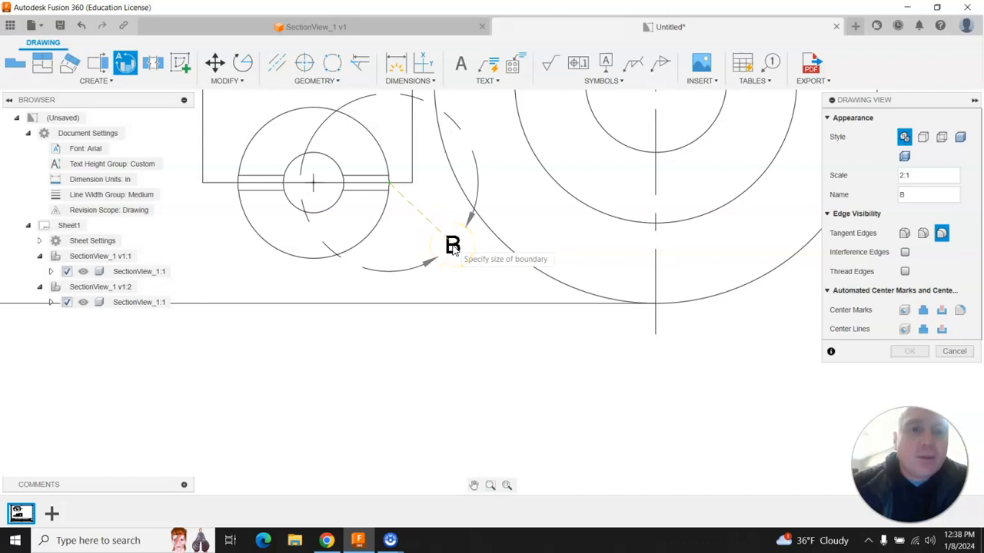
left_click(452, 244)
Place detail view B below the isometric view at scale 4:1 with the visible and hidden edges style.
scroll(452, 244, "down", 5)
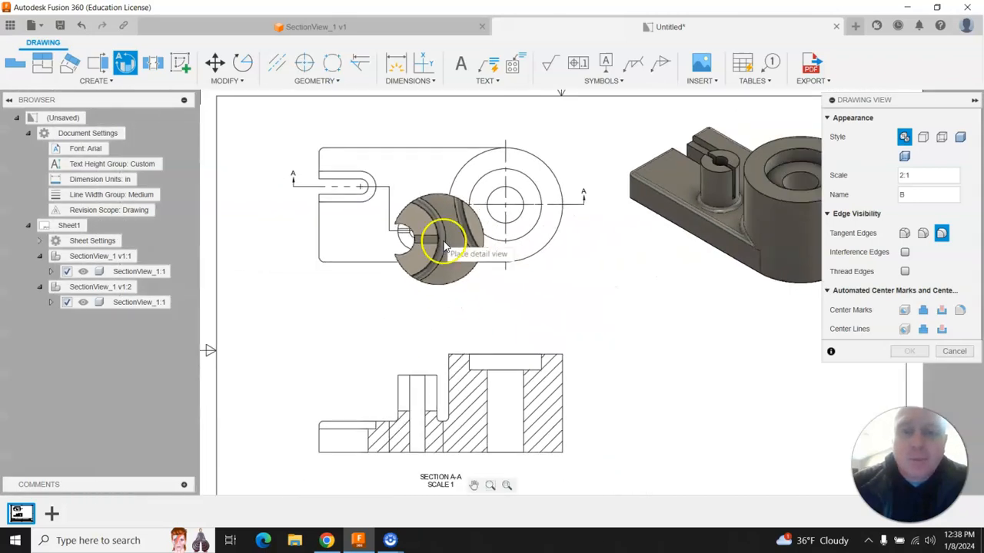
scroll(362, 223, "down", 1)
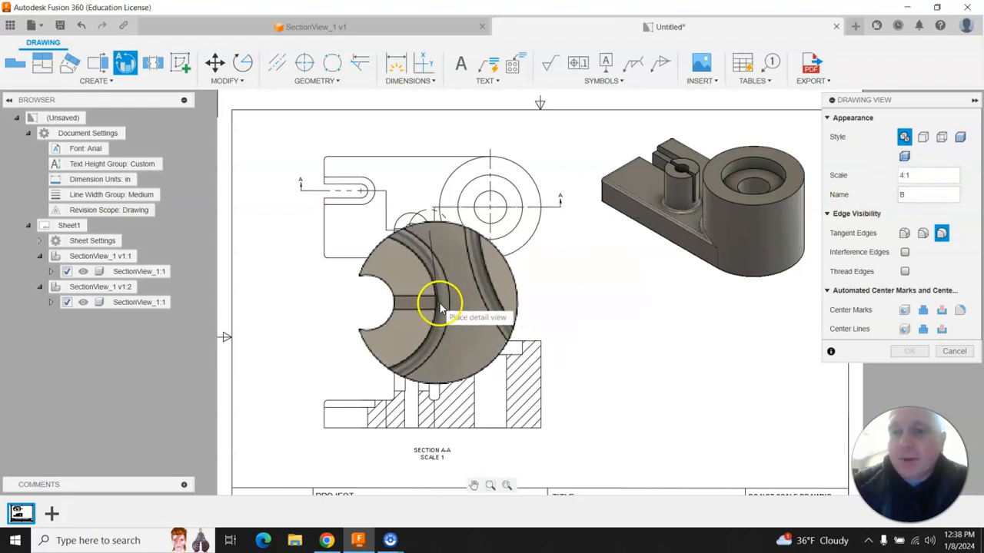
scroll(369, 307, "down", 1)
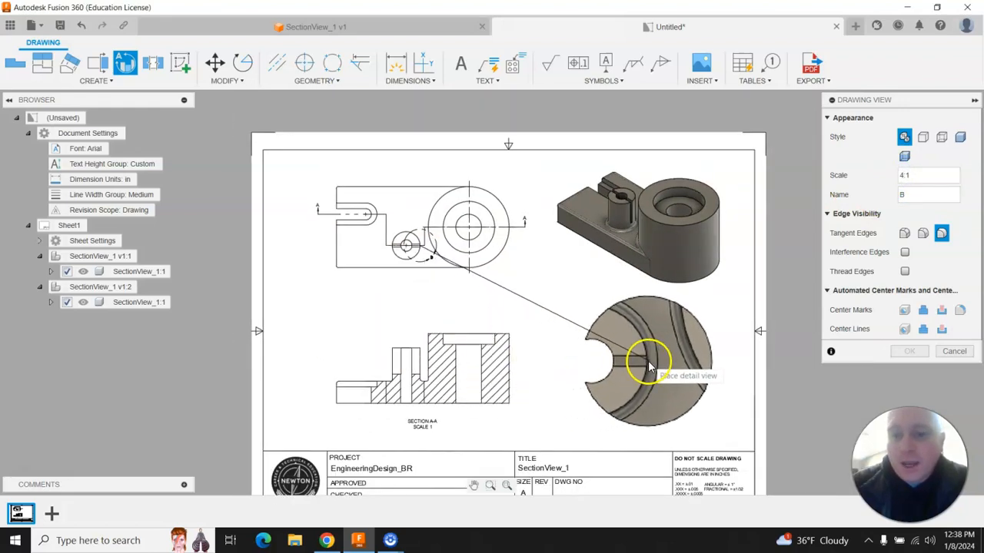
left_click(941, 138)
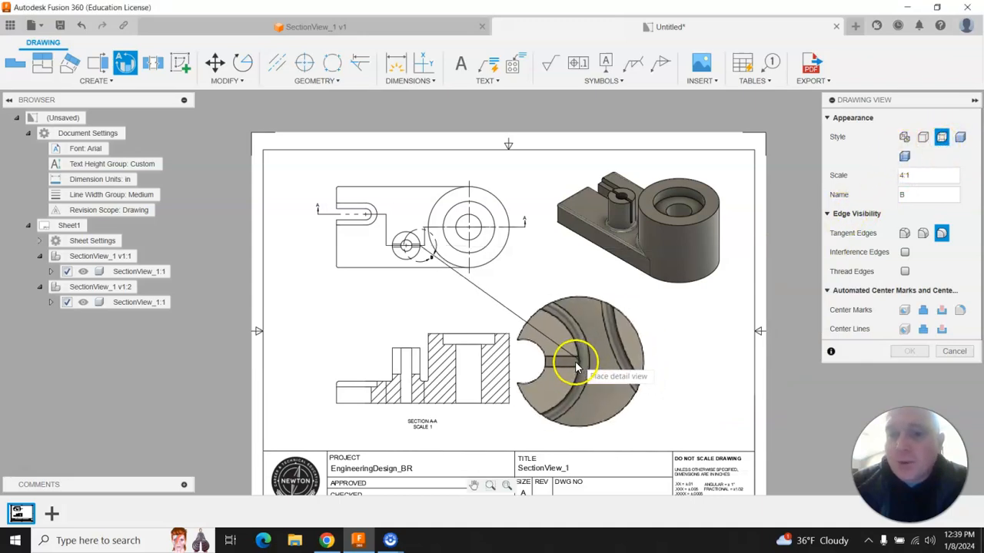
left_click(651, 367)
left_click(907, 352)
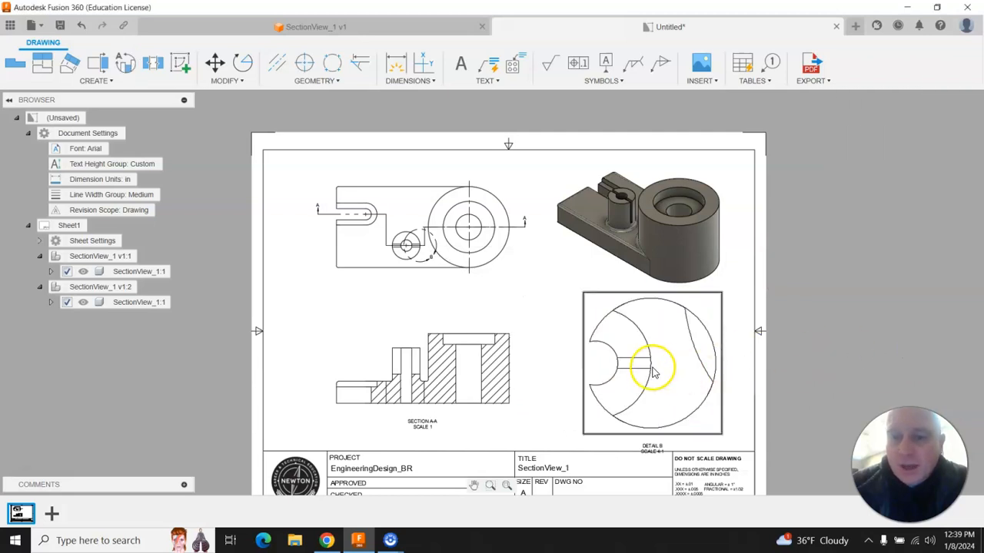
Shrink detail B's boundary circle in the top view and move it onto the small boss's right edge around the slot.
scroll(623, 382, "up", 2)
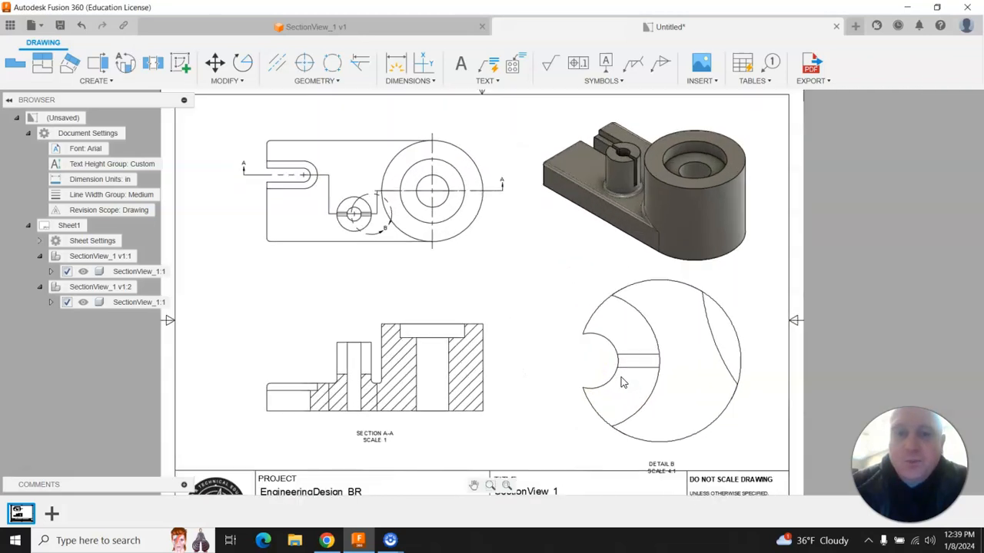
scroll(623, 382, "up", 1)
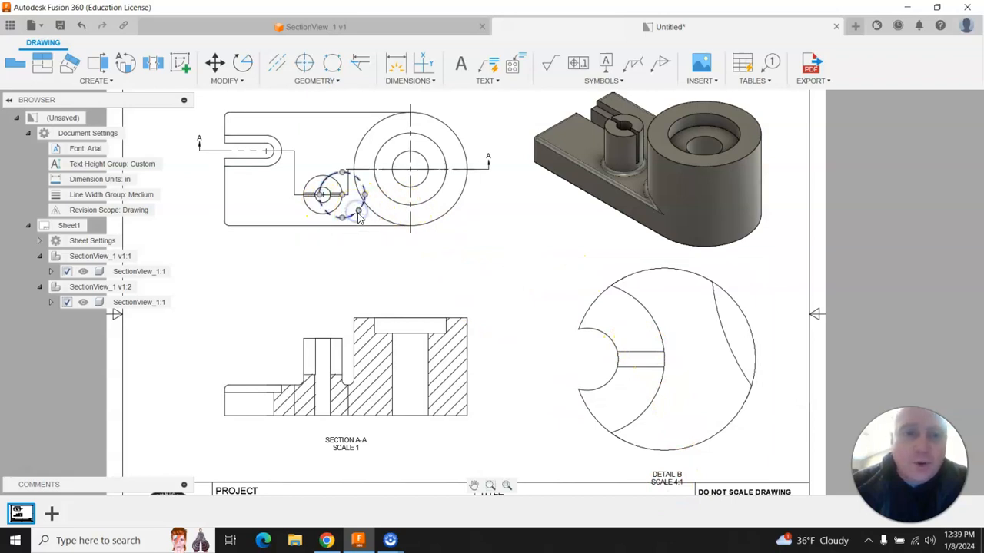
left_click_drag(357, 211, 342, 190)
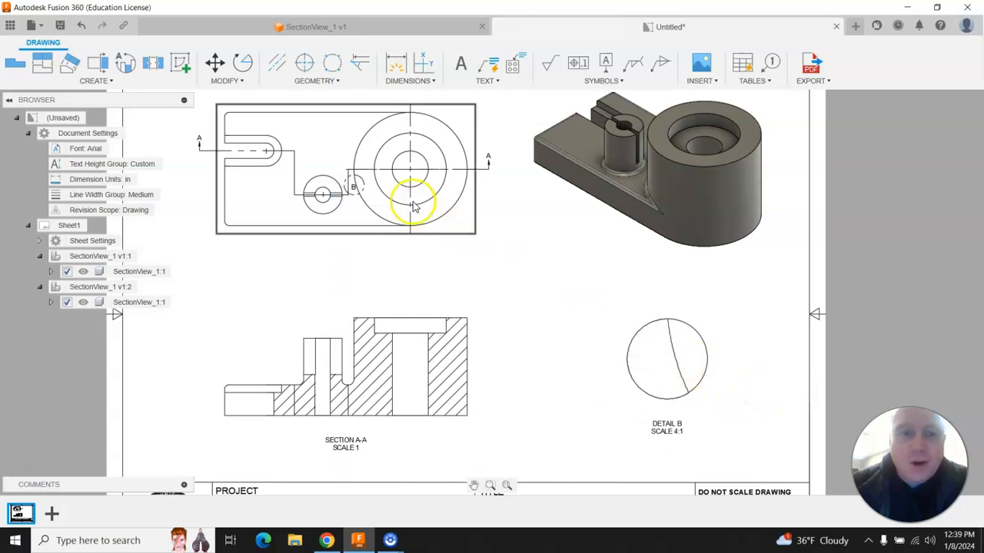
left_click_drag(360, 188, 347, 196)
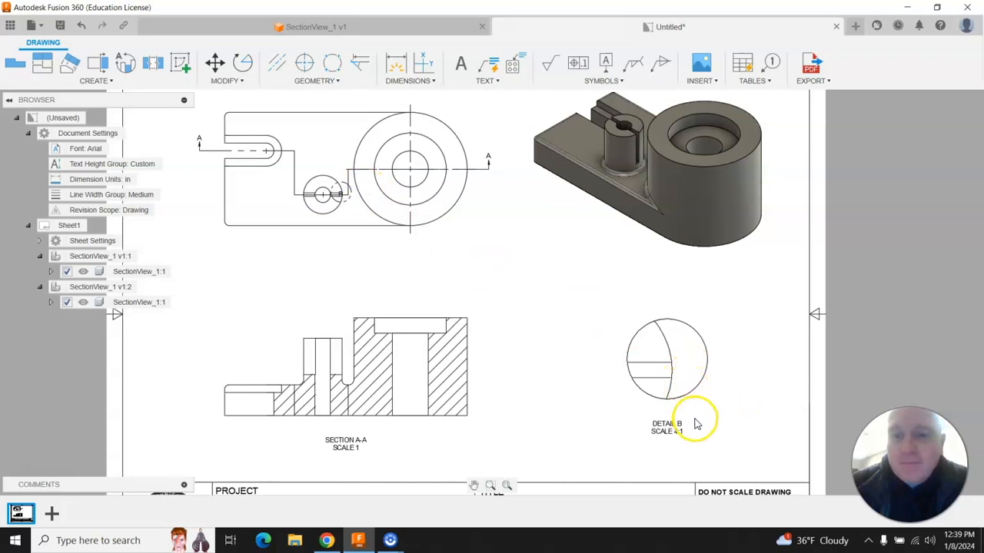
scroll(515, 274, "down", 2)
scroll(515, 269, "down", 1)
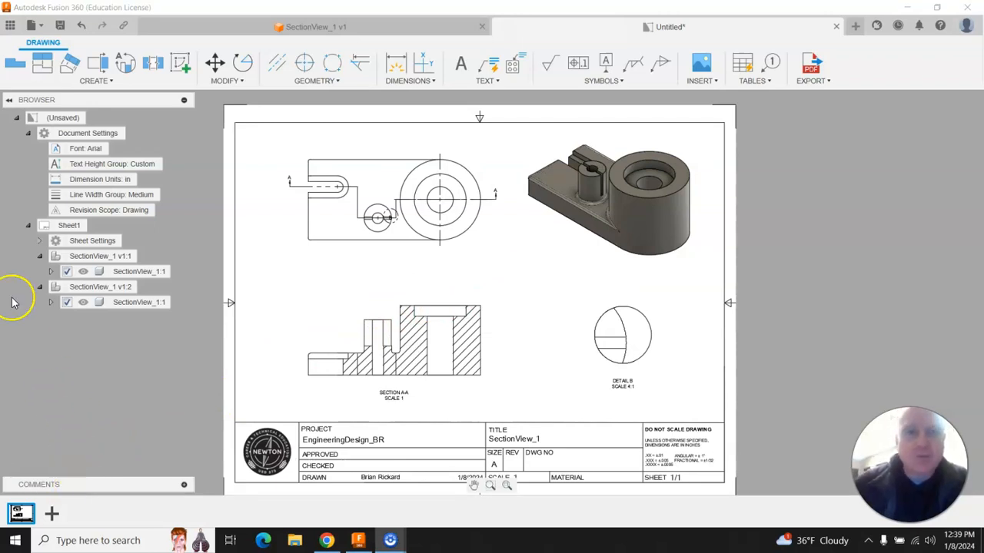
Add the text note "ALL UNMARKED RADII = 1.5" above the top view, near the sheet's upper-left corner.
left_click(462, 63)
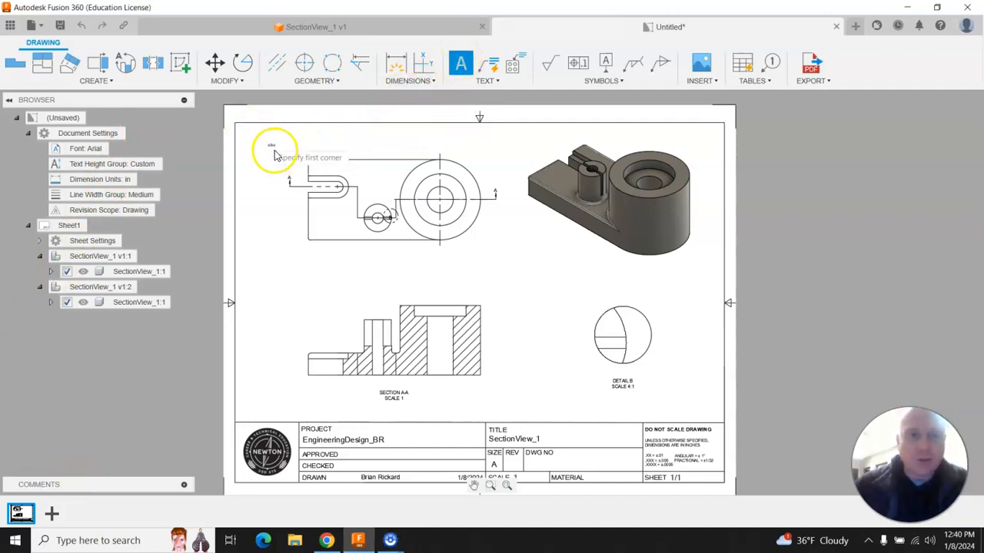
left_click(259, 133)
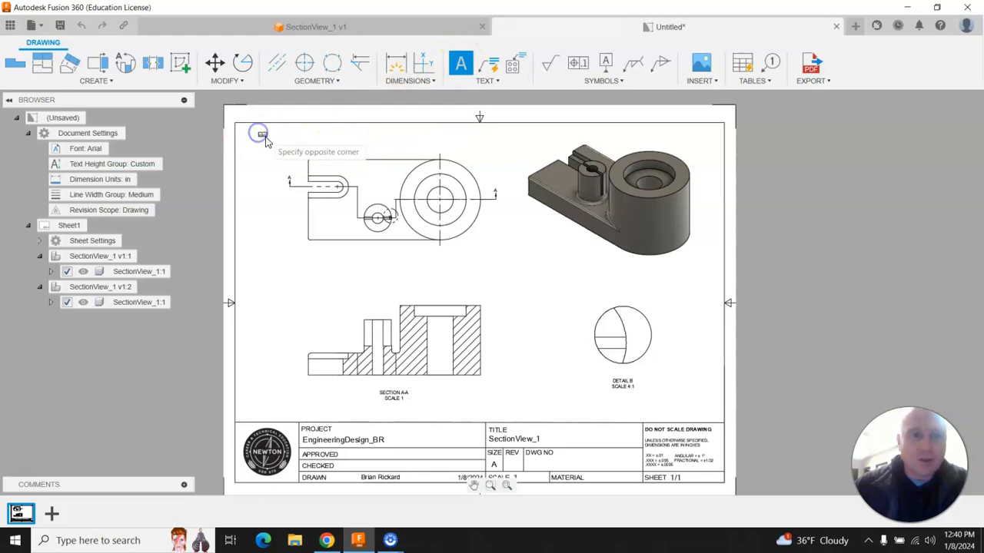
left_click(407, 147)
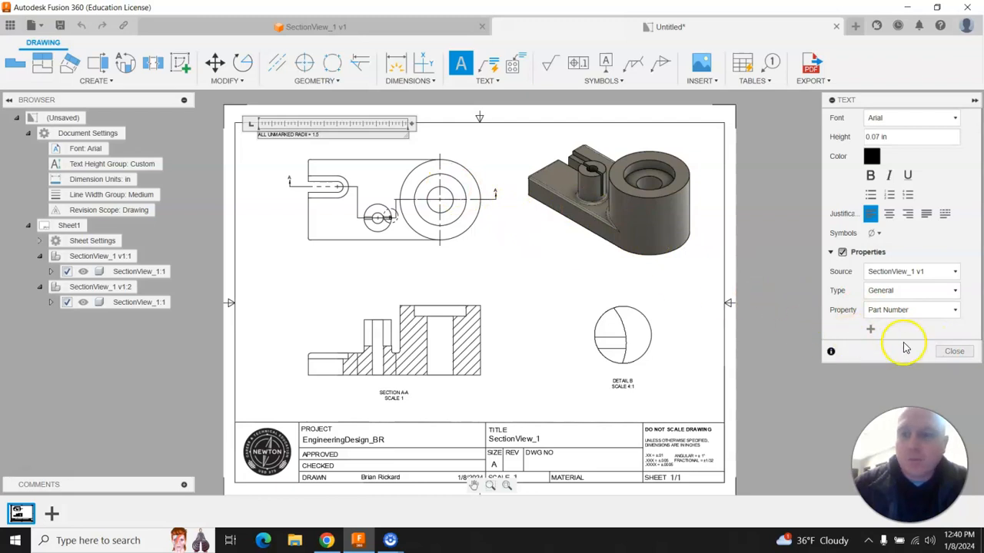
left_click(955, 351)
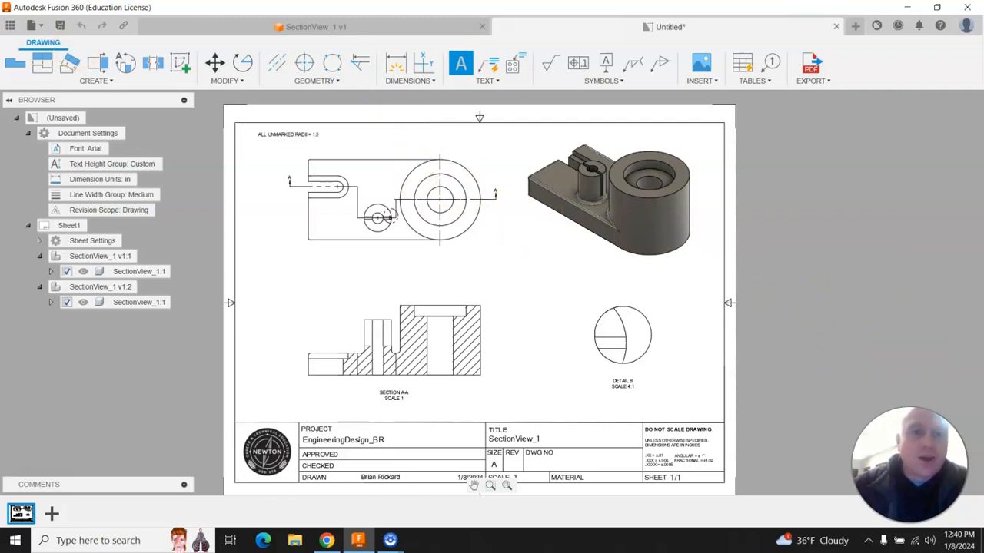
key("Escape")
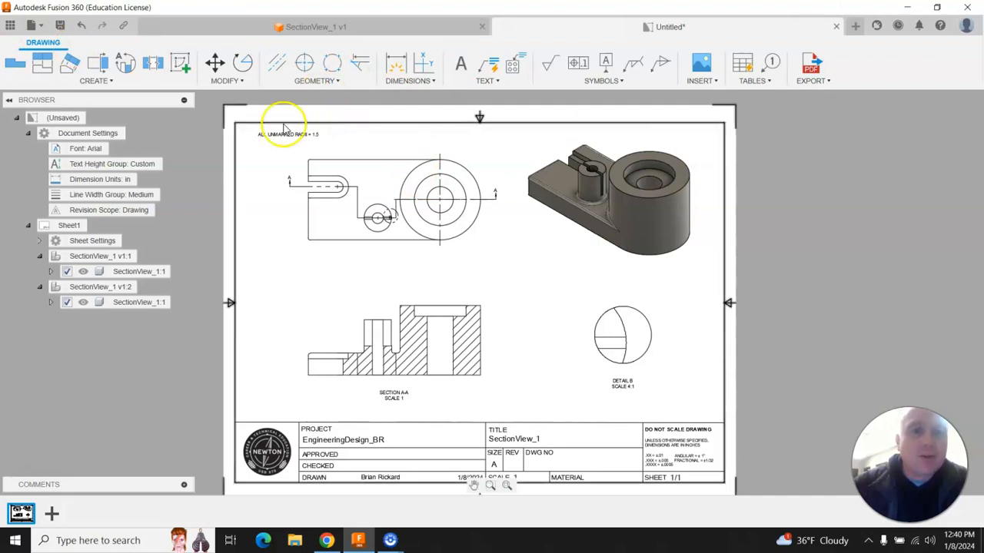
Nudge the unmarked radii note slightly left and shift the top view a little down, away from the note.
scroll(261, 138, "up", 4)
left_click(288, 143)
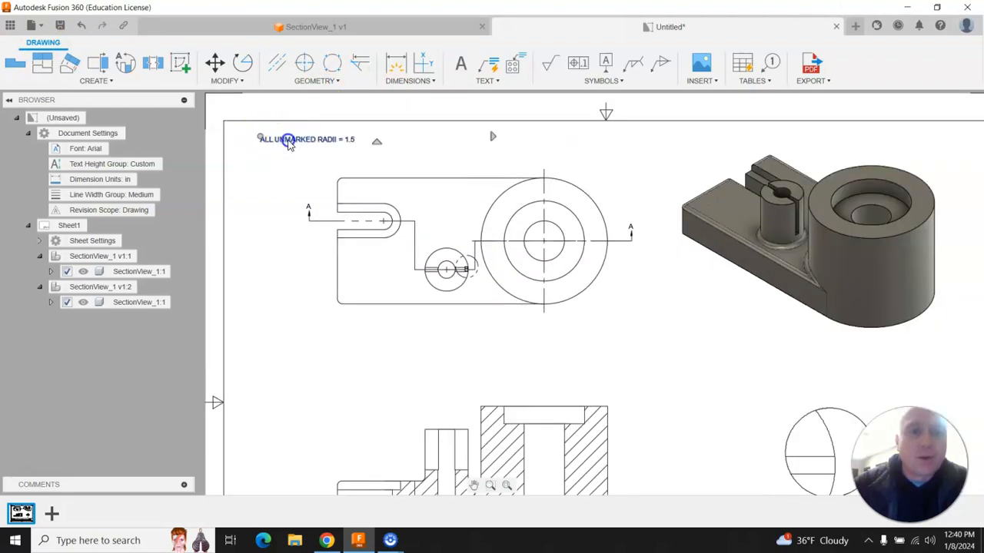
mouse_move(303, 141)
left_mouse_down()
mouse_move(322, 143)
mouse_move(302, 142)
left_mouse_up()
left_click(405, 146)
scroll(219, 116, "down", 3)
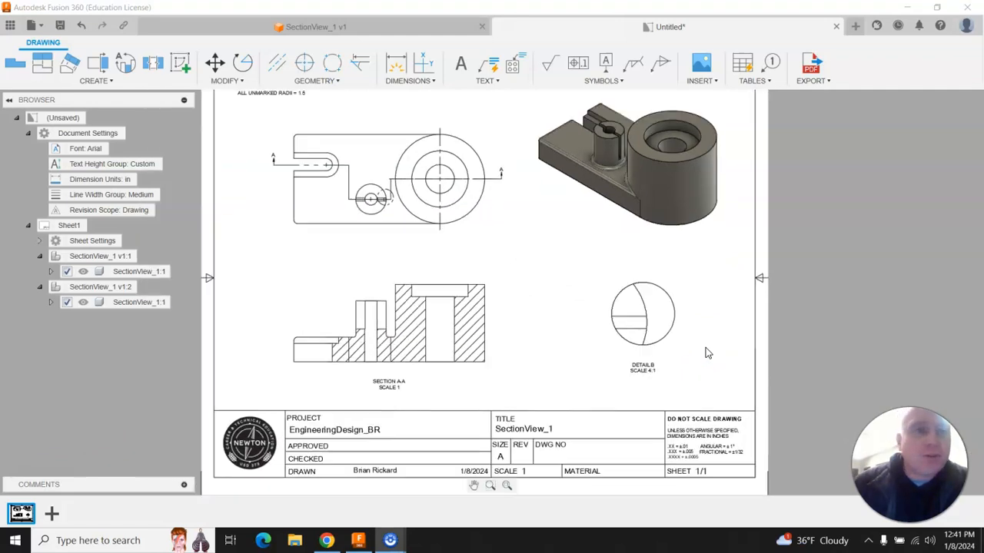
Set the drawing's dimension units to mm with a linear precision of 0.1 in the document settings.
scroll(705, 348, "down", 1)
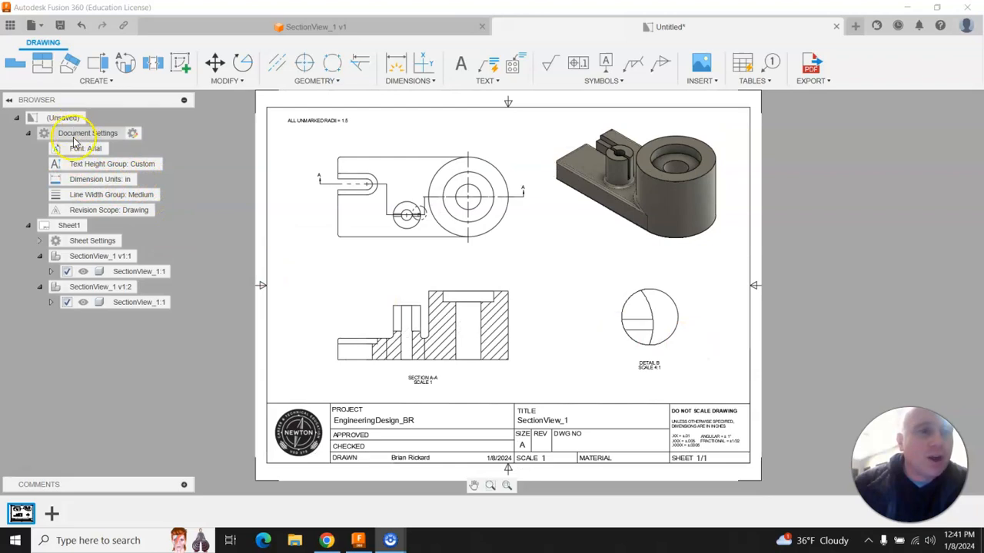
left_click(146, 180)
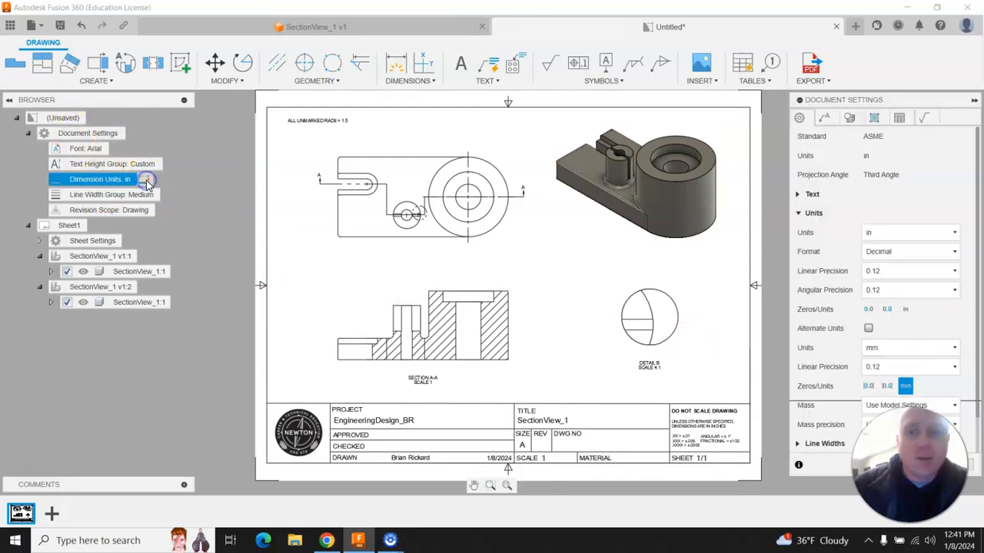
left_click(881, 236)
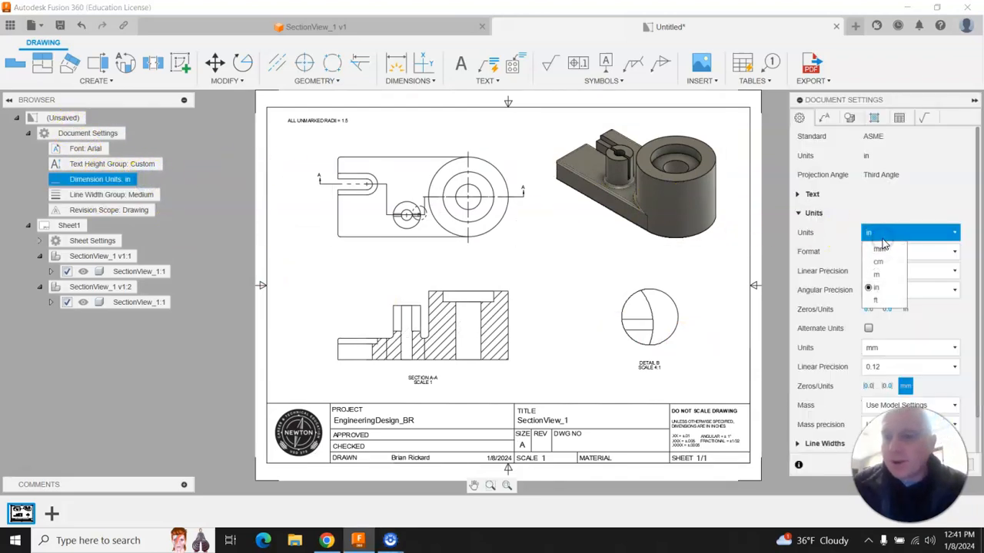
left_click(880, 249)
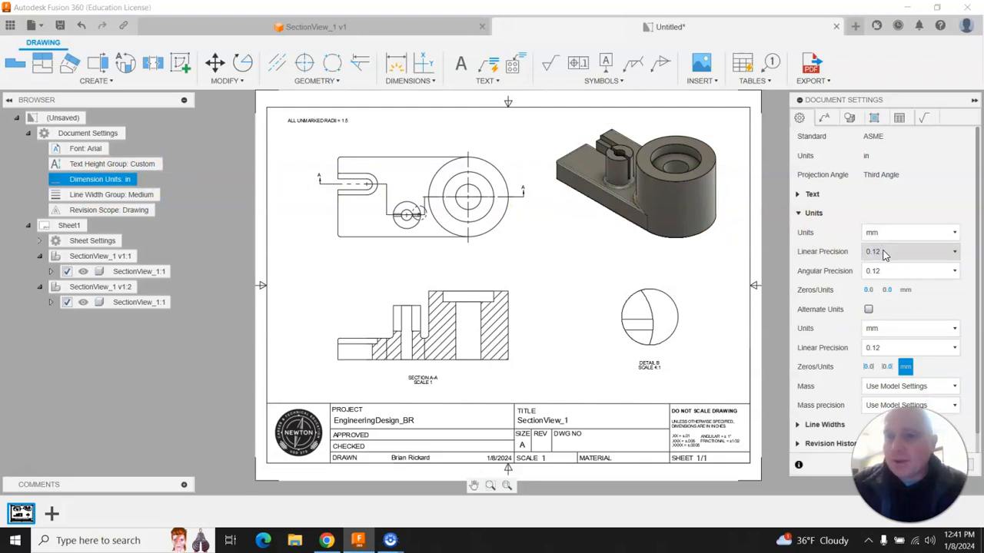
left_click(884, 254)
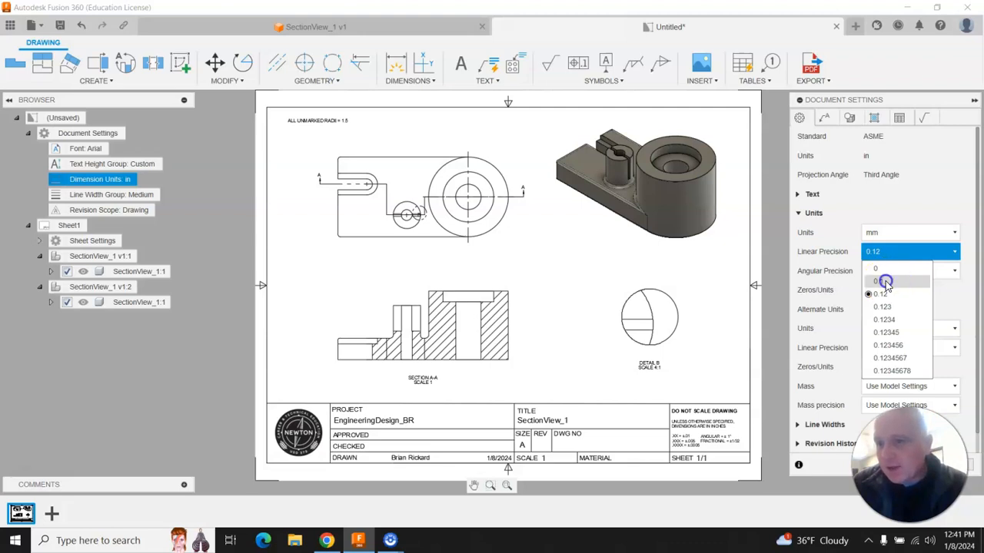
left_click(885, 283)
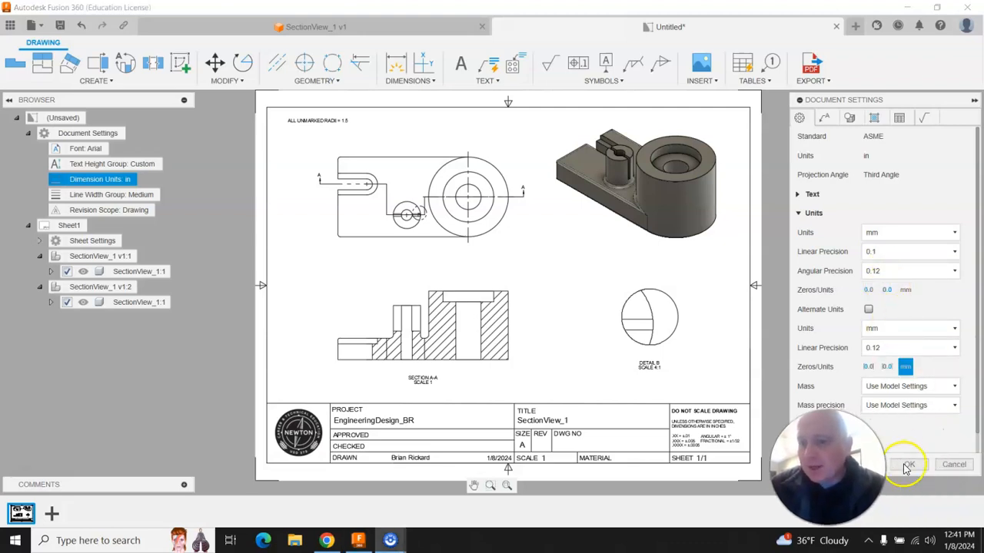
left_click(908, 465)
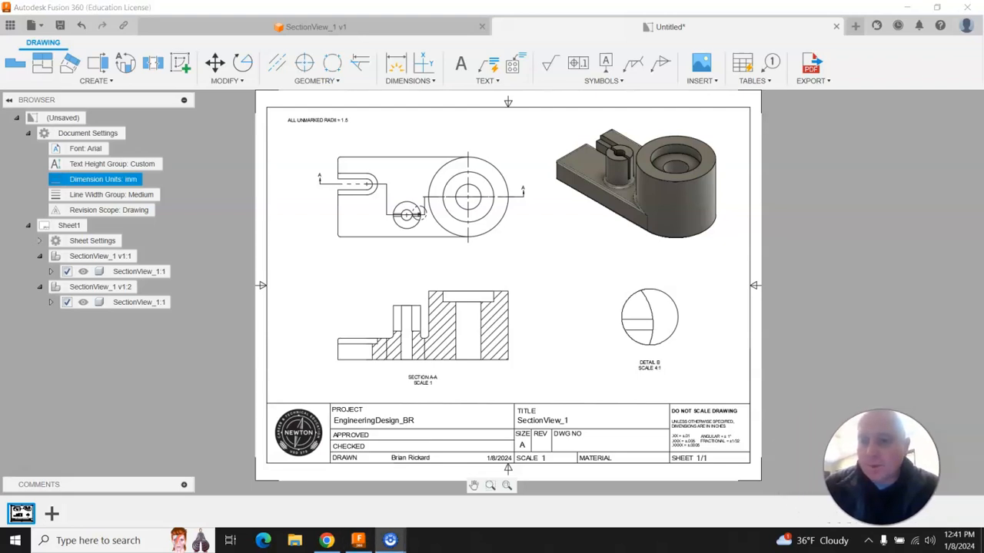